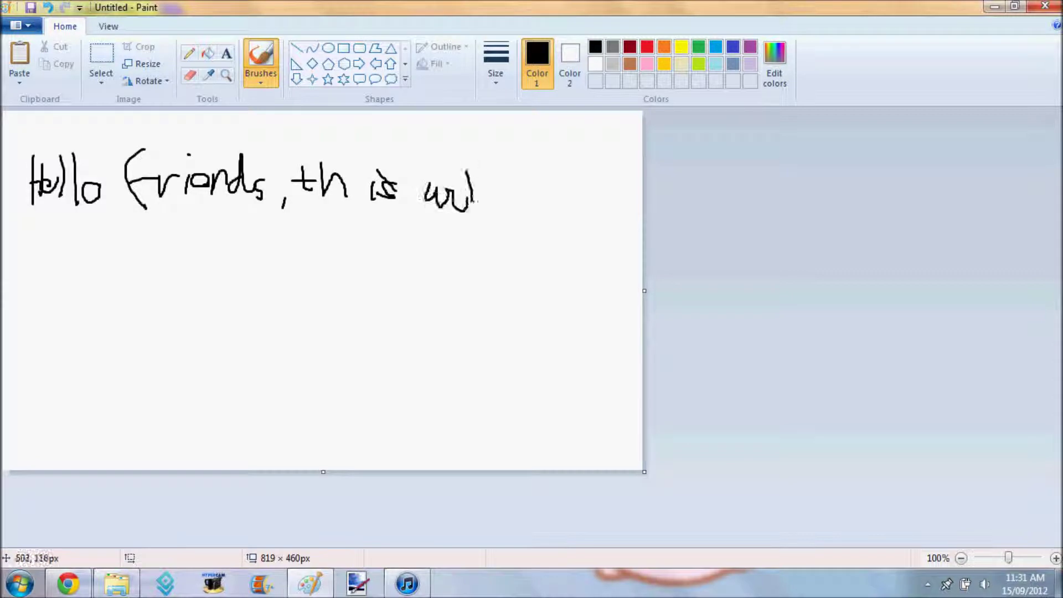
Step: Handwrite "be in 2 parts btw" and "Let start" in black brush strokes below the greeting
{"action": "mouse_move", "coordinate": [53, 239]}
{"action": "left_mouse_down"}
{"action": "mouse_move", "coordinate": [78, 290]}
{"action": "mouse_move", "coordinate": [99, 280]}
{"action": "left_mouse_up"}
{"action": "left_click_drag", "start_coordinate": [103, 285], "coordinate": [136, 290]}
{"action": "mouse_move", "coordinate": [161, 279]}
{"action": "left_mouse_down"}
{"action": "mouse_move", "coordinate": [162, 301]}
{"action": "mouse_move", "coordinate": [205, 308]}
{"action": "left_mouse_up"}
{"action": "left_click_drag", "start_coordinate": [227, 252], "coordinate": [272, 289]}
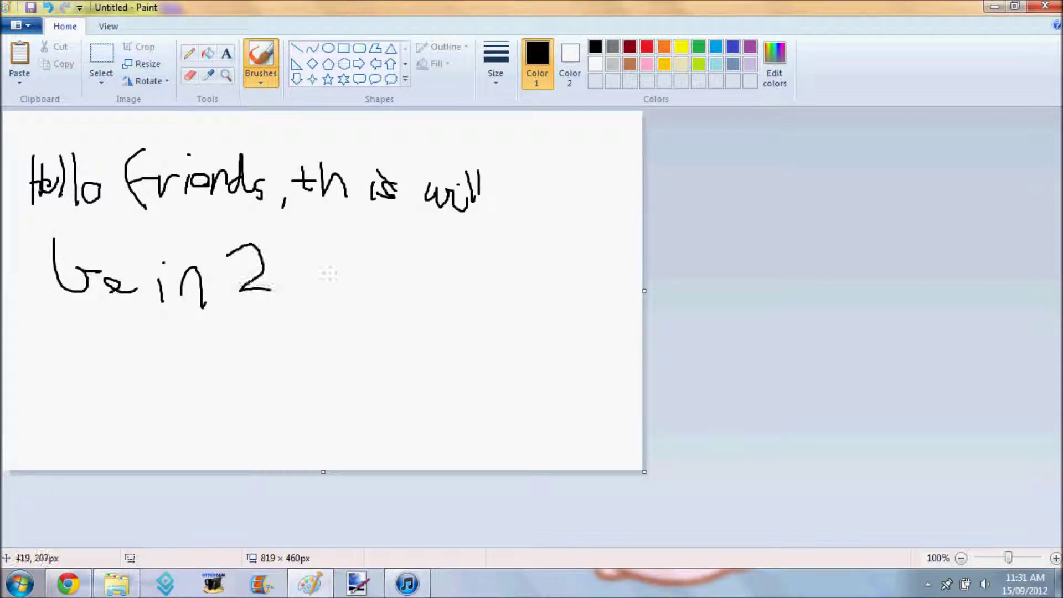
{"action": "left_click_drag", "start_coordinate": [330, 340], "coordinate": [357, 285]}
{"action": "left_click_drag", "start_coordinate": [365, 279], "coordinate": [380, 307]}
{"action": "left_click_drag", "start_coordinate": [229, 357], "coordinate": [281, 359]}
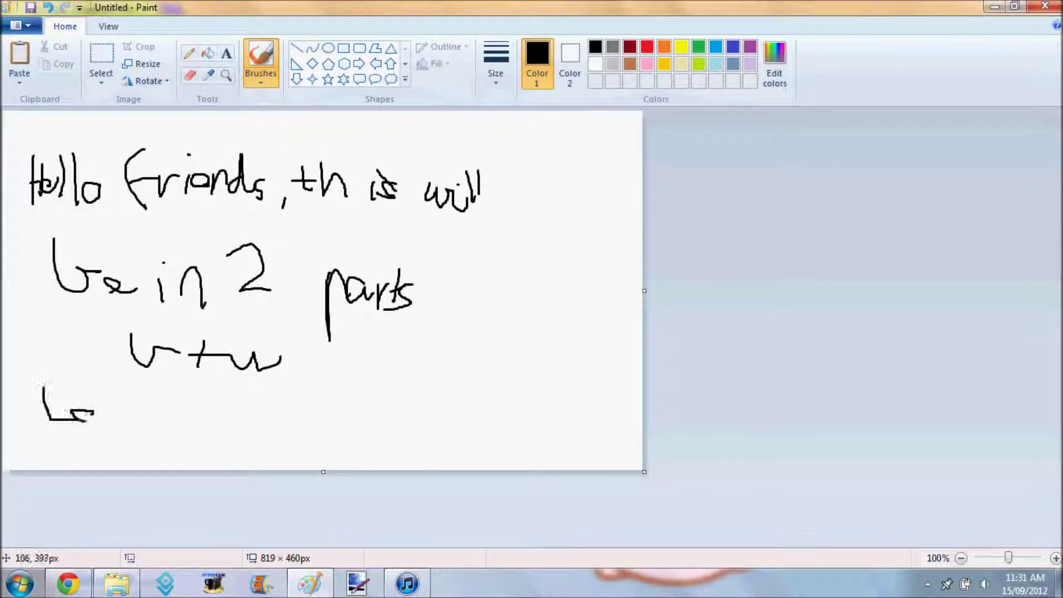
Step: Try to clear the handwritten message by filling the canvas black and refilling it white
{"action": "left_click", "coordinate": [207, 53]}
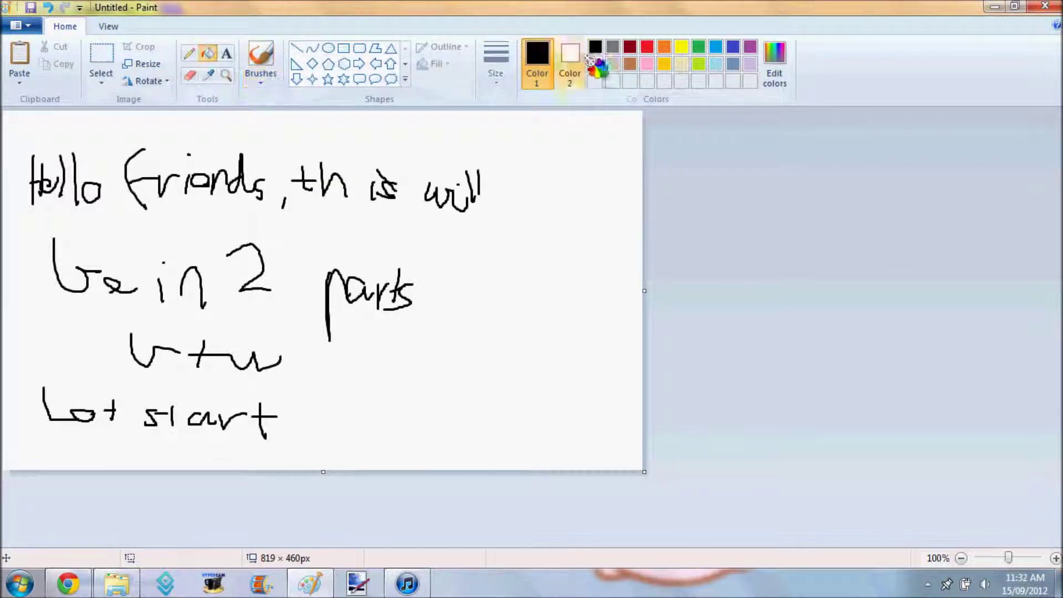
{"action": "left_click", "coordinate": [595, 64]}
{"action": "left_click", "coordinate": [595, 48]}
{"action": "left_click", "coordinate": [414, 218]}
{"action": "left_click", "coordinate": [596, 63]}
{"action": "left_click", "coordinate": [413, 219]}
{"action": "left_click", "coordinate": [190, 75]}
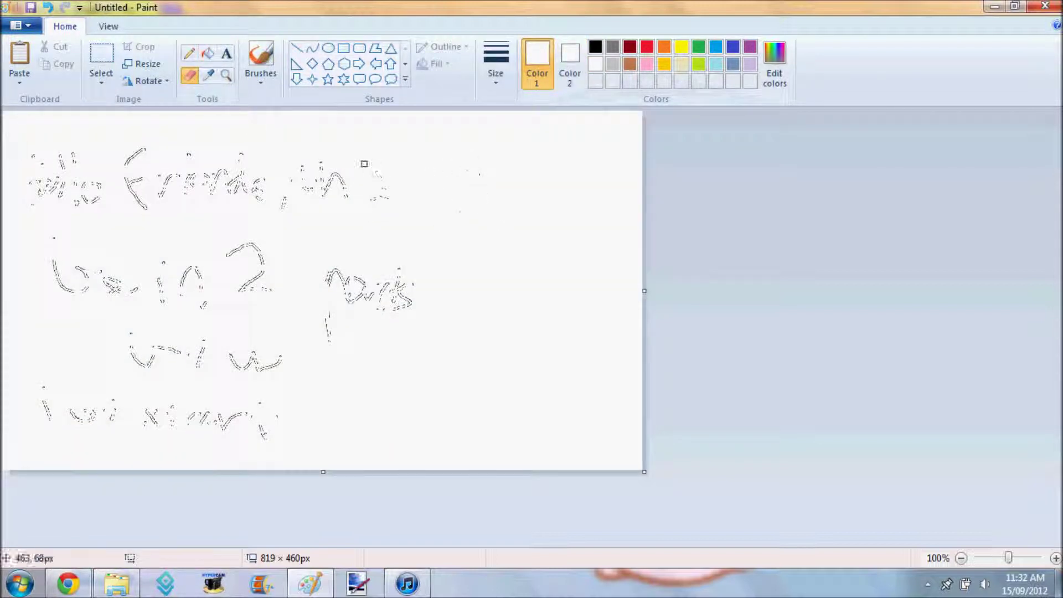
Step: Paint over the leftover text outlines in white, trying several different brush styles
{"action": "left_click", "coordinate": [260, 78]}
{"action": "left_click", "coordinate": [290, 106]}
{"action": "left_click_drag", "start_coordinate": [248, 185], "coordinate": [206, 176]}
{"action": "left_click", "coordinate": [260, 78]}
{"action": "left_click", "coordinate": [324, 138]}
{"action": "left_click", "coordinate": [260, 78]}
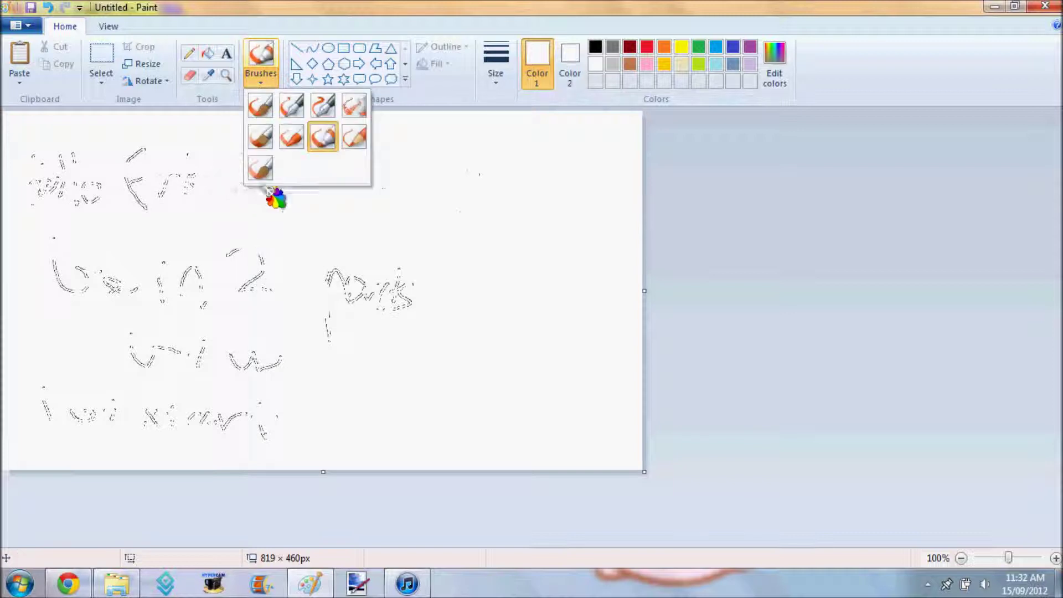
{"action": "left_click", "coordinate": [265, 176]}
{"action": "left_click_drag", "start_coordinate": [145, 161], "coordinate": [137, 132]}
Step: Brush freehand black strokes across the lower part of the canvas
{"action": "left_click", "coordinate": [595, 47]}
{"action": "left_click_drag", "start_coordinate": [345, 367], "coordinate": [434, 361]}
{"action": "mouse_move", "coordinate": [485, 399]}
{"action": "left_mouse_down"}
{"action": "mouse_move", "coordinate": [489, 424]}
{"action": "mouse_move", "coordinate": [511, 440]}
{"action": "left_mouse_up"}
{"action": "left_click_drag", "start_coordinate": [520, 411], "coordinate": [532, 455]}
{"action": "left_click_drag", "start_coordinate": [558, 395], "coordinate": [571, 456]}
{"action": "left_click_drag", "start_coordinate": [561, 436], "coordinate": [606, 432]}
{"action": "left_click_drag", "start_coordinate": [517, 375], "coordinate": [525, 376]}
Step: Restart with a blank canvas and draw a straight black horizontal line across its lower part
{"action": "left_click", "coordinate": [1045, 7]}
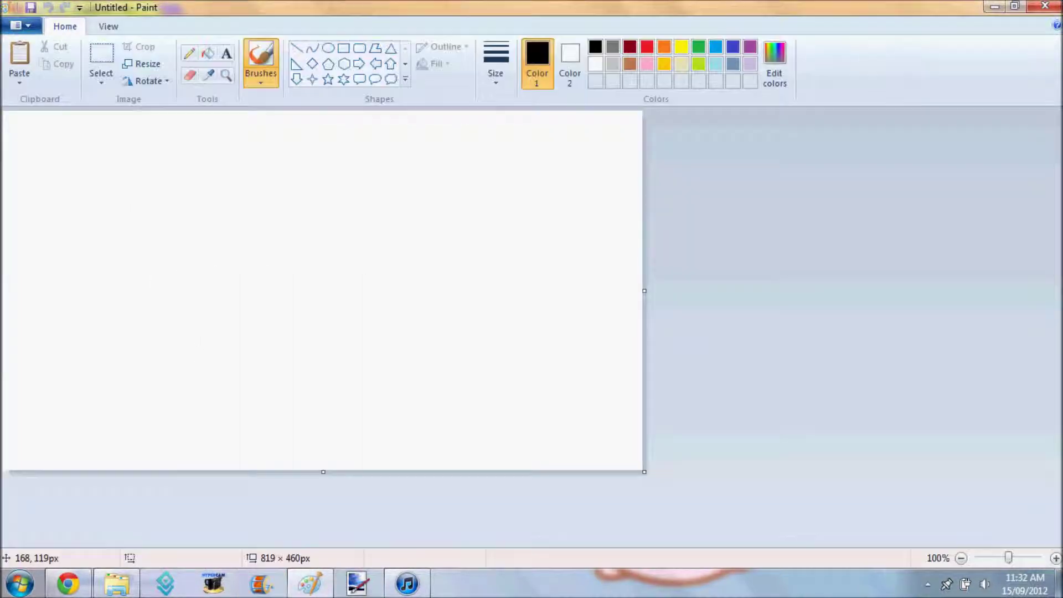
{"action": "left_click", "coordinate": [296, 48]}
{"action": "left_click_drag", "start_coordinate": [3, 403], "coordinate": [693, 404]}
Step: Brush a black strawberry body outline resting on the ground line, and erase its uneven right side
{"action": "left_click", "coordinate": [226, 75]}
{"action": "left_click", "coordinate": [118, 299]}
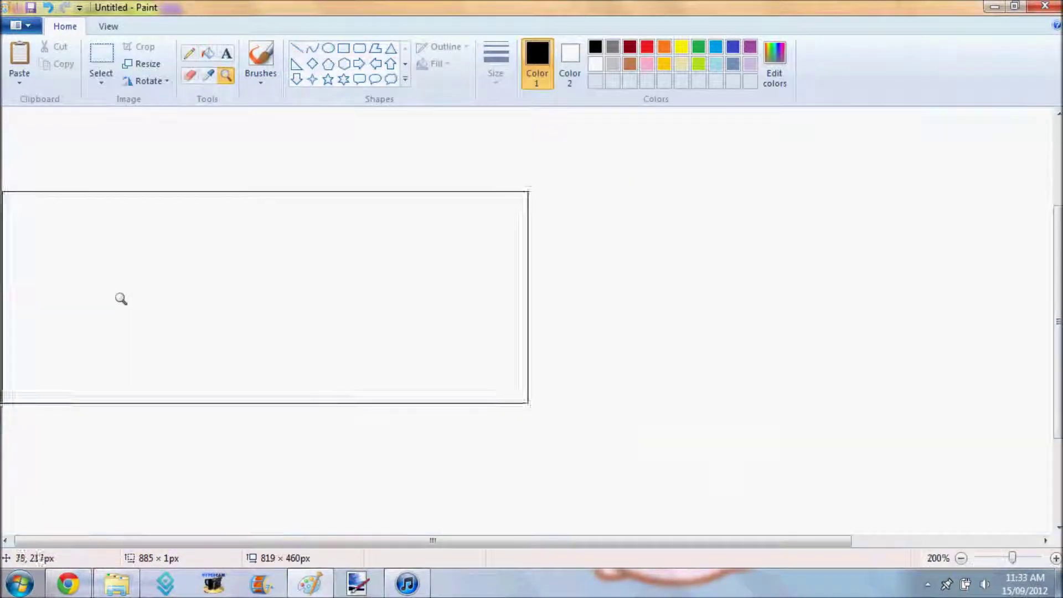
{"action": "scroll", "coordinate": [119, 299], "scroll_direction": "up", "scroll_amount": 1}
{"action": "left_click", "coordinate": [646, 46]}
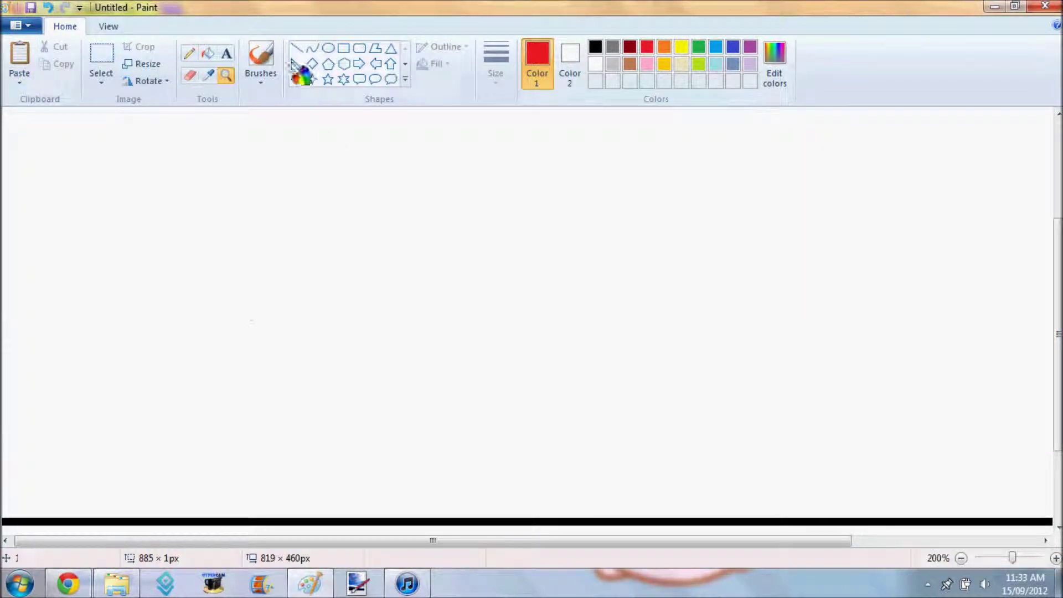
{"action": "left_click", "coordinate": [261, 61]}
{"action": "mouse_move", "coordinate": [166, 308]}
{"action": "left_mouse_down"}
{"action": "mouse_move", "coordinate": [133, 309]}
{"action": "mouse_move", "coordinate": [107, 363]}
{"action": "mouse_move", "coordinate": [160, 455]}
{"action": "left_mouse_up"}
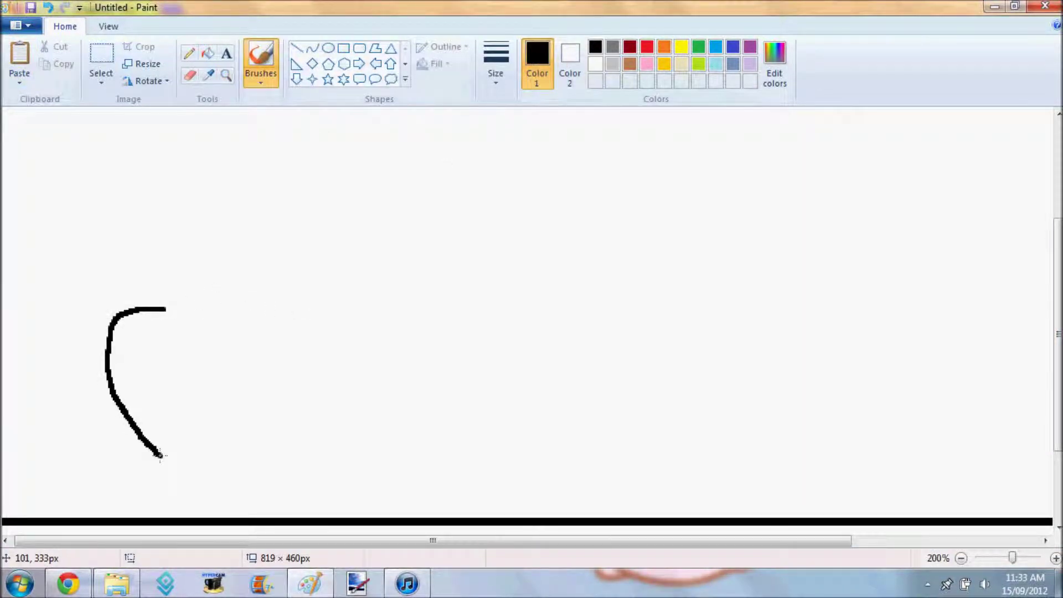
{"action": "mouse_move", "coordinate": [221, 517]}
{"action": "left_mouse_down"}
{"action": "mouse_move", "coordinate": [278, 478]}
{"action": "mouse_move", "coordinate": [318, 407]}
{"action": "mouse_move", "coordinate": [277, 307]}
{"action": "left_mouse_up"}
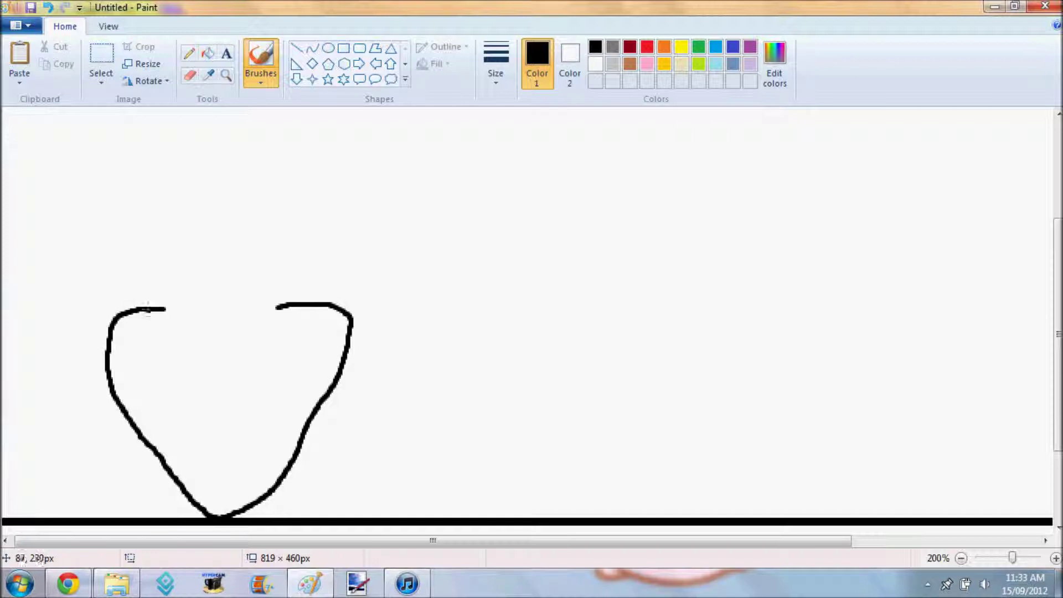
{"action": "left_click_drag", "start_coordinate": [145, 309], "coordinate": [187, 309]}
{"action": "left_click", "coordinate": [189, 74]}
{"action": "mouse_move", "coordinate": [276, 306]}
{"action": "left_mouse_down"}
{"action": "mouse_move", "coordinate": [384, 308]}
{"action": "mouse_move", "coordinate": [337, 361]}
{"action": "mouse_move", "coordinate": [287, 466]}
{"action": "mouse_move", "coordinate": [357, 364]}
{"action": "left_mouse_up"}
Step: Brush the leafy top onto the strawberry and three small teardrop seeds at its upper left, in black
{"action": "left_click", "coordinate": [261, 60]}
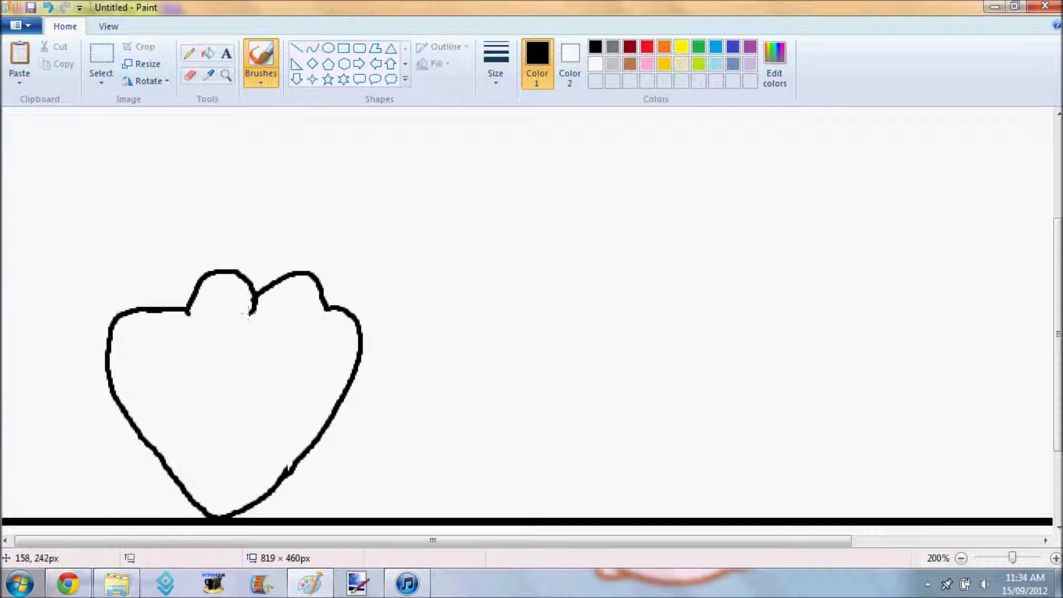
{"action": "left_click_drag", "start_coordinate": [183, 355], "coordinate": [189, 312]}
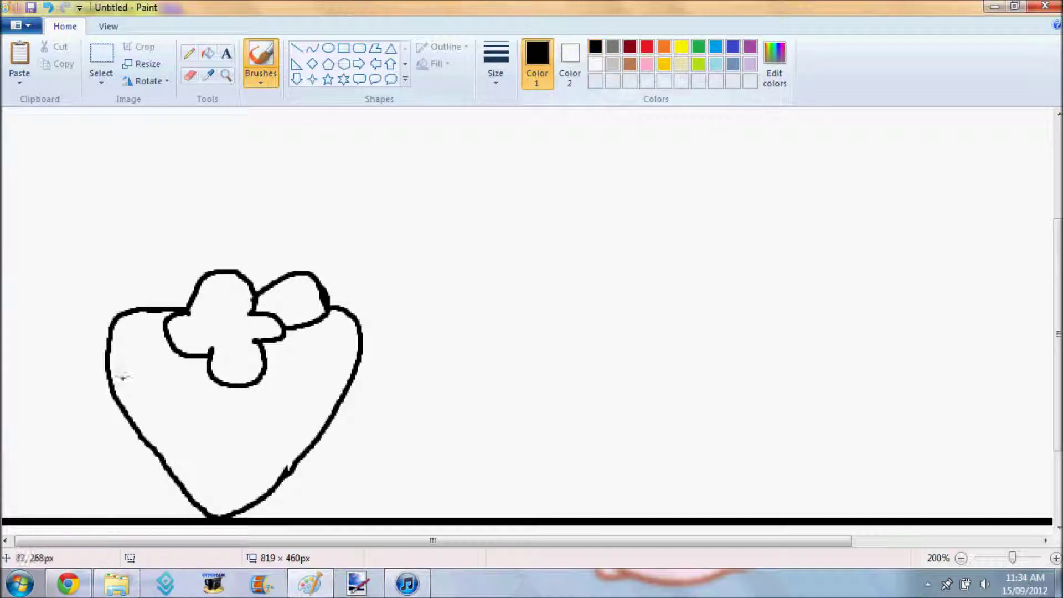
{"action": "left_click_drag", "start_coordinate": [178, 365], "coordinate": [177, 395]}
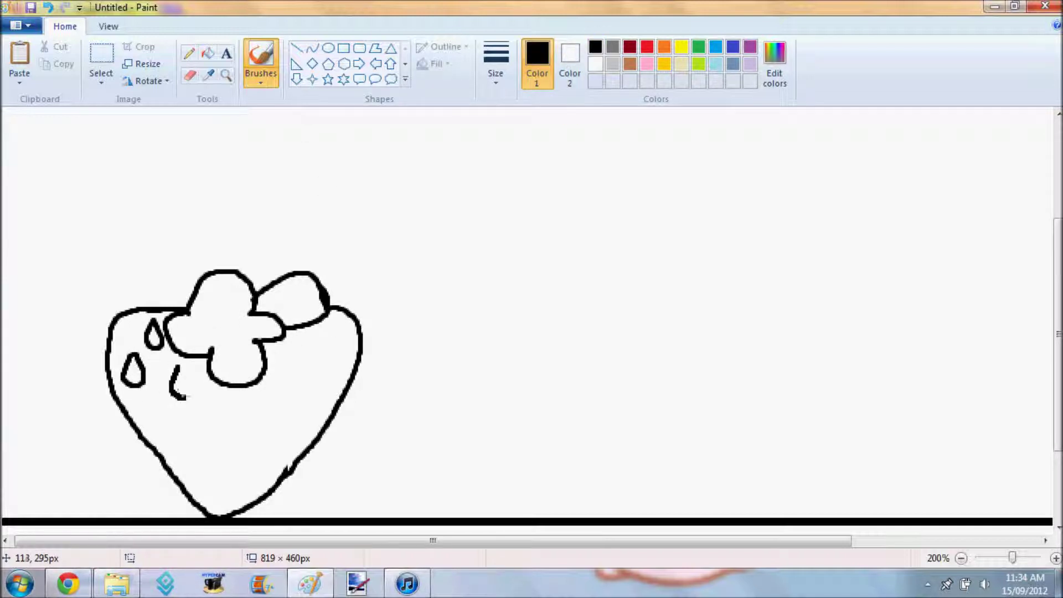
Step: Fill the three teardrop seeds with yellow, undoing the stray black fill
{"action": "left_click", "coordinate": [681, 46]}
{"action": "left_click", "coordinate": [208, 53]}
{"action": "left_click", "coordinate": [133, 370]}
{"action": "left_click", "coordinate": [154, 335]}
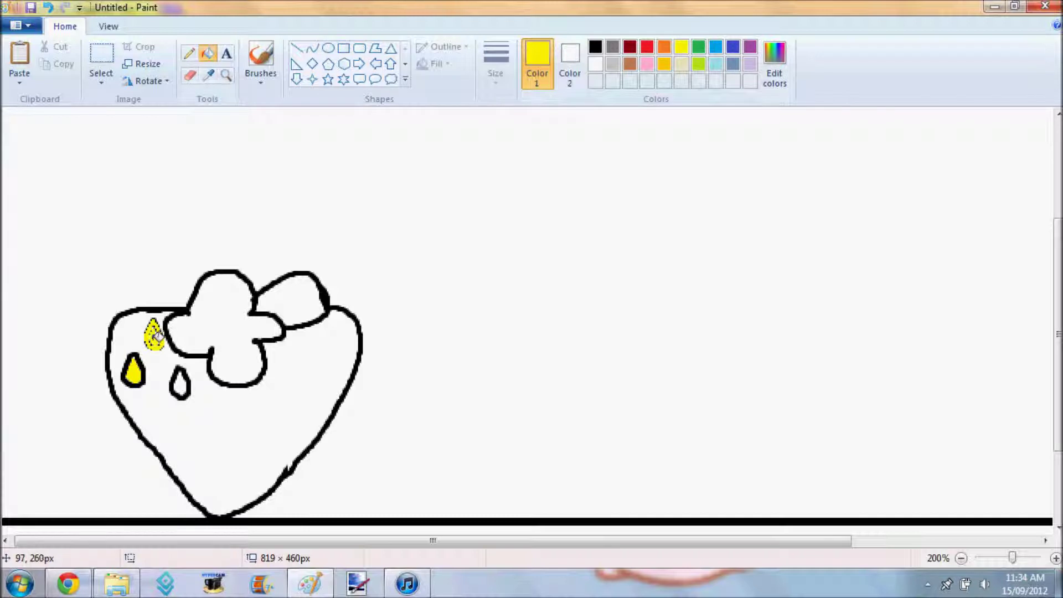
{"action": "left_click", "coordinate": [596, 47]}
{"action": "left_click", "coordinate": [166, 337]}
{"action": "left_click", "coordinate": [48, 8]}
{"action": "left_click", "coordinate": [49, 8]}
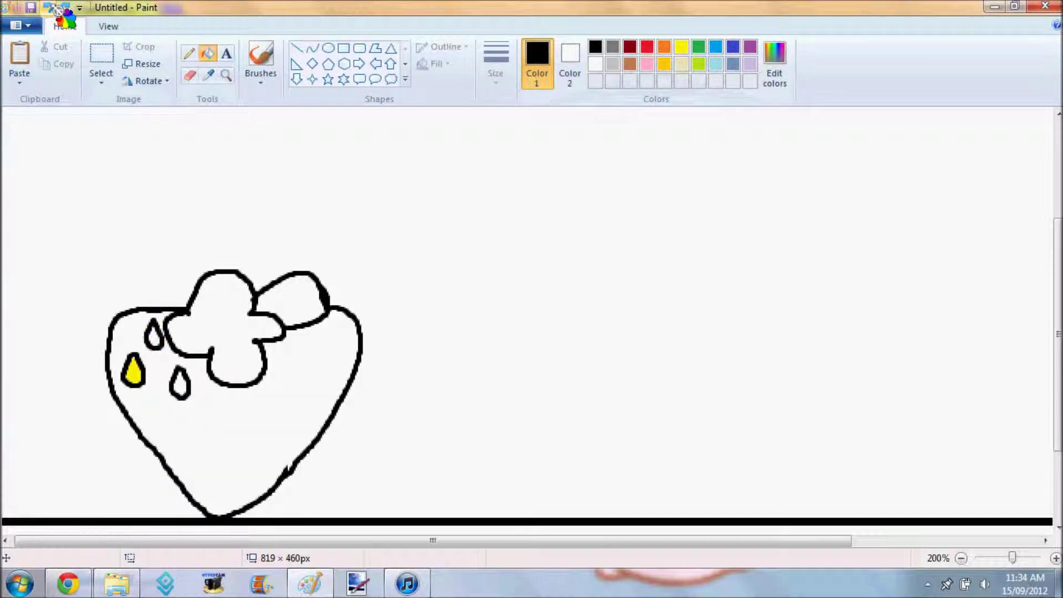
{"action": "left_click", "coordinate": [681, 46]}
Step: Mix a custom bright red and fill the strawberry's body with it
{"action": "left_click", "coordinate": [648, 63]}
{"action": "left_click", "coordinate": [774, 68]}
{"action": "left_click", "coordinate": [373, 219]}
{"action": "mouse_move", "coordinate": [706, 258]}
{"action": "left_mouse_down"}
{"action": "mouse_move", "coordinate": [711, 280]}
{"action": "mouse_move", "coordinate": [699, 244]}
{"action": "left_mouse_up"}
{"action": "left_click", "coordinate": [387, 395]}
{"action": "left_click", "coordinate": [313, 379]}
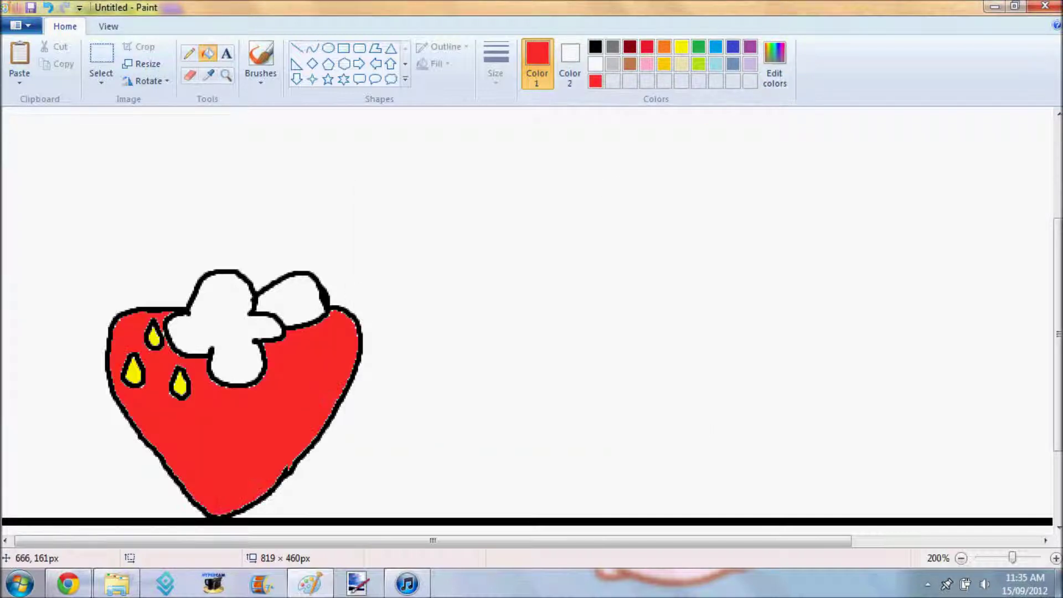
Step: Brush red over the white gaps along the body's edge and retrace its outline in black
{"action": "left_click", "coordinate": [260, 61]}
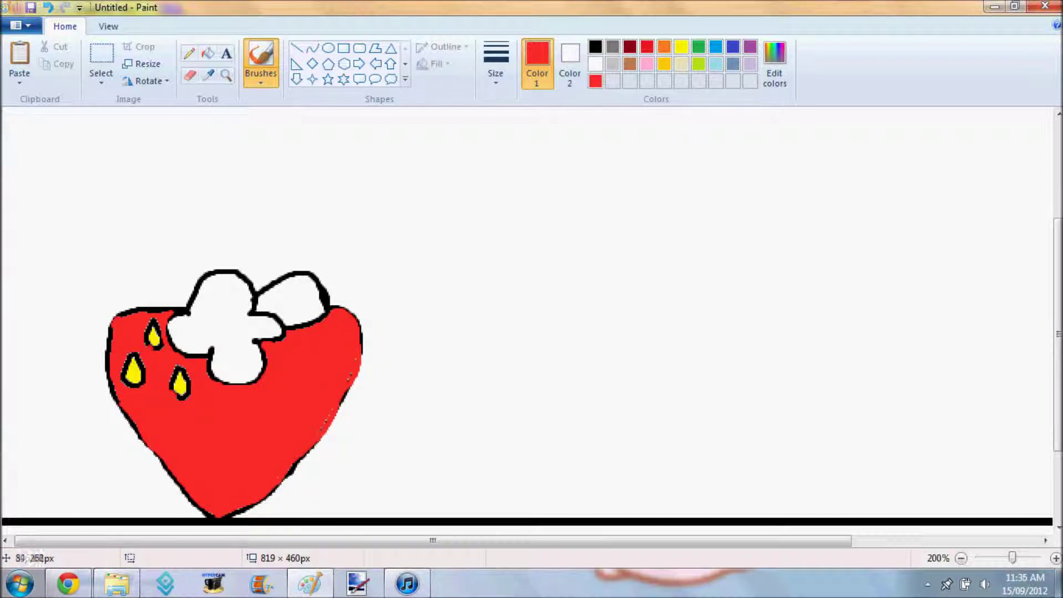
{"action": "left_click", "coordinate": [595, 47]}
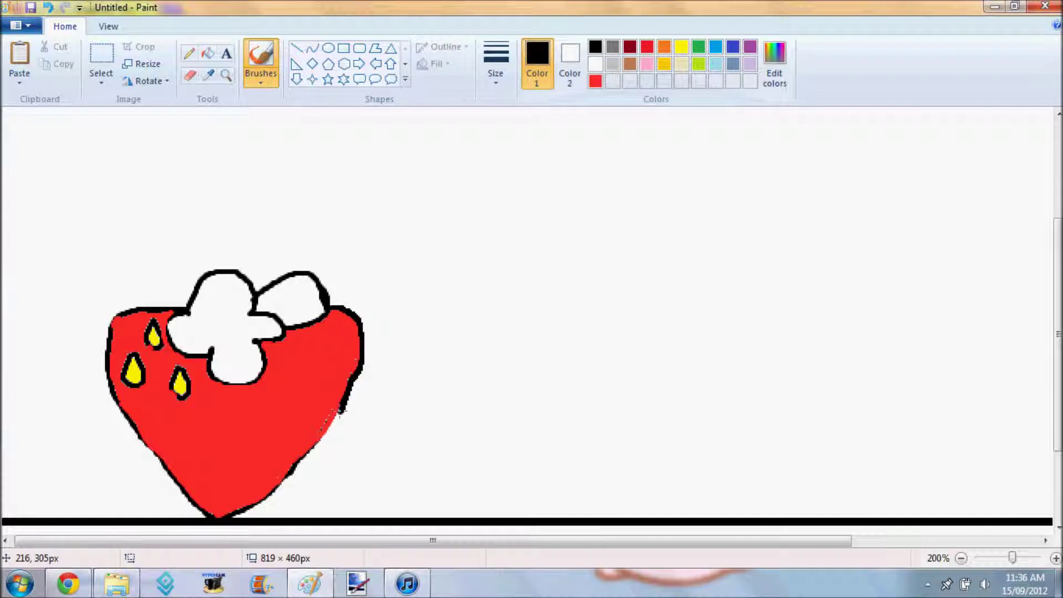
{"action": "left_click_drag", "start_coordinate": [323, 433], "coordinate": [334, 423]}
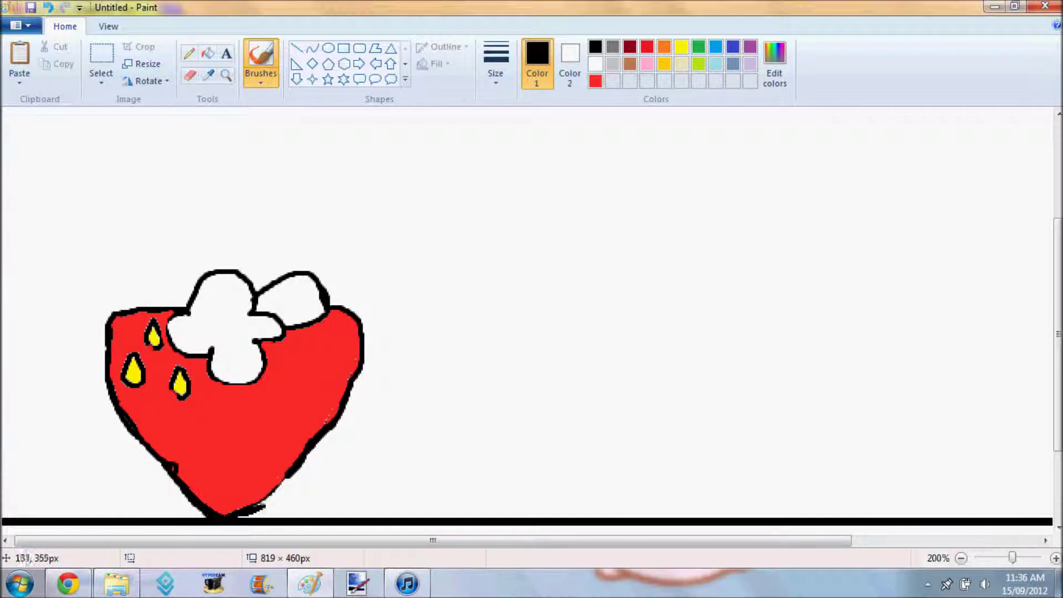
Step: Erase the stray black stroke beside the strawberry's tip and touch up the surrounding line and body in black and red
{"action": "left_click", "coordinate": [595, 64]}
{"action": "left_click", "coordinate": [189, 75]}
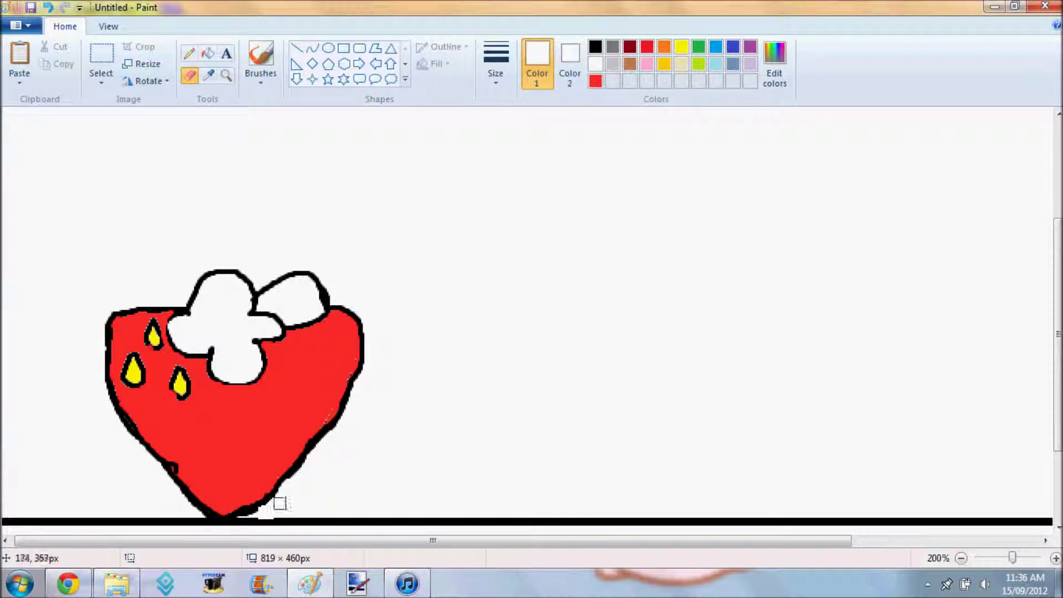
{"action": "left_click", "coordinate": [595, 46]}
{"action": "left_click", "coordinate": [260, 55]}
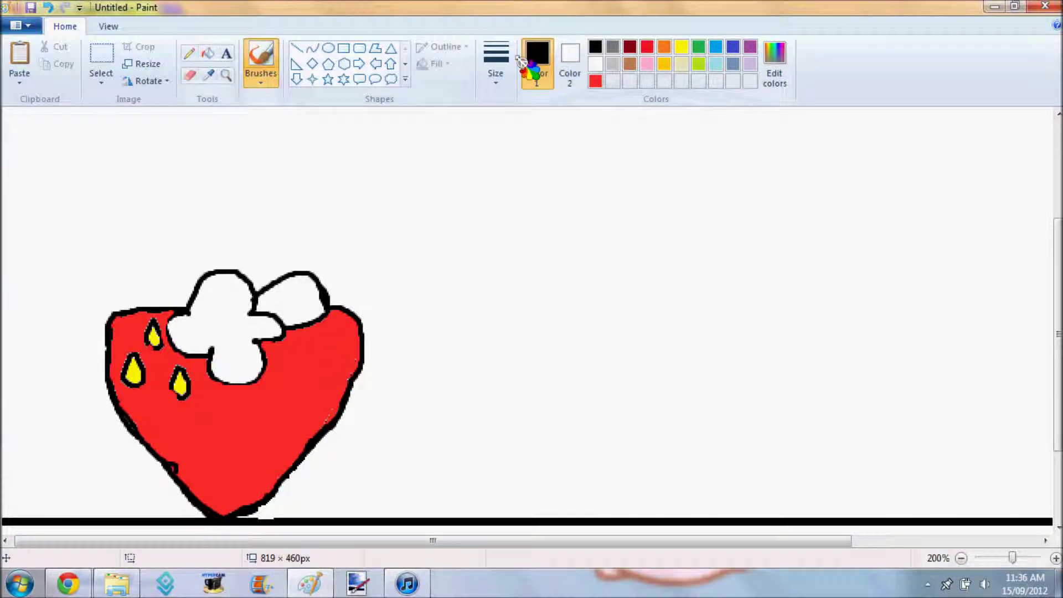
{"action": "left_click", "coordinate": [595, 81]}
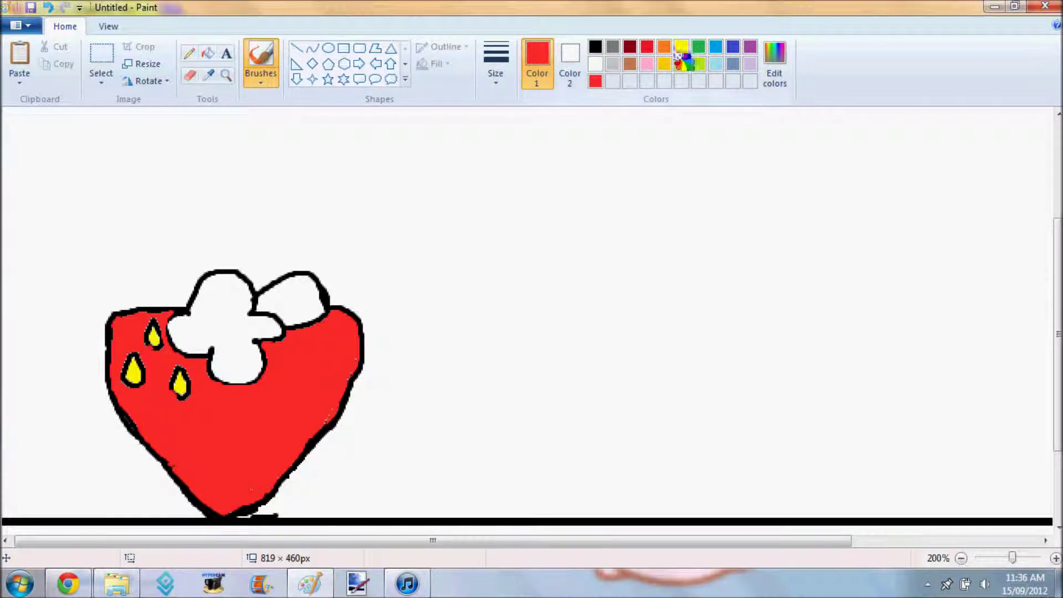
Step: Mix a custom dark green and fill the strawberry's leaves with it
{"action": "left_click", "coordinate": [698, 47]}
{"action": "left_click", "coordinate": [774, 64]}
{"action": "left_click", "coordinate": [697, 290]}
{"action": "left_click", "coordinate": [697, 306]}
{"action": "left_click", "coordinate": [388, 394]}
{"action": "left_click", "coordinate": [208, 53]}
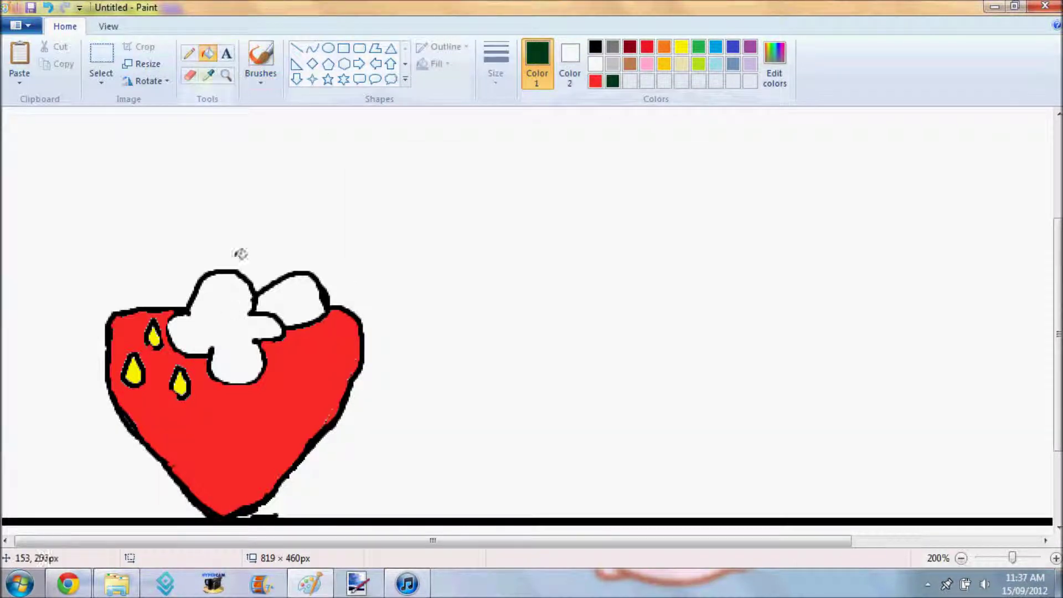
{"action": "left_click", "coordinate": [291, 296]}
{"action": "left_click", "coordinate": [227, 332]}
Step: Try filling the black line between the leaves with dark green, and undo that fill
{"action": "left_click", "coordinate": [255, 312]}
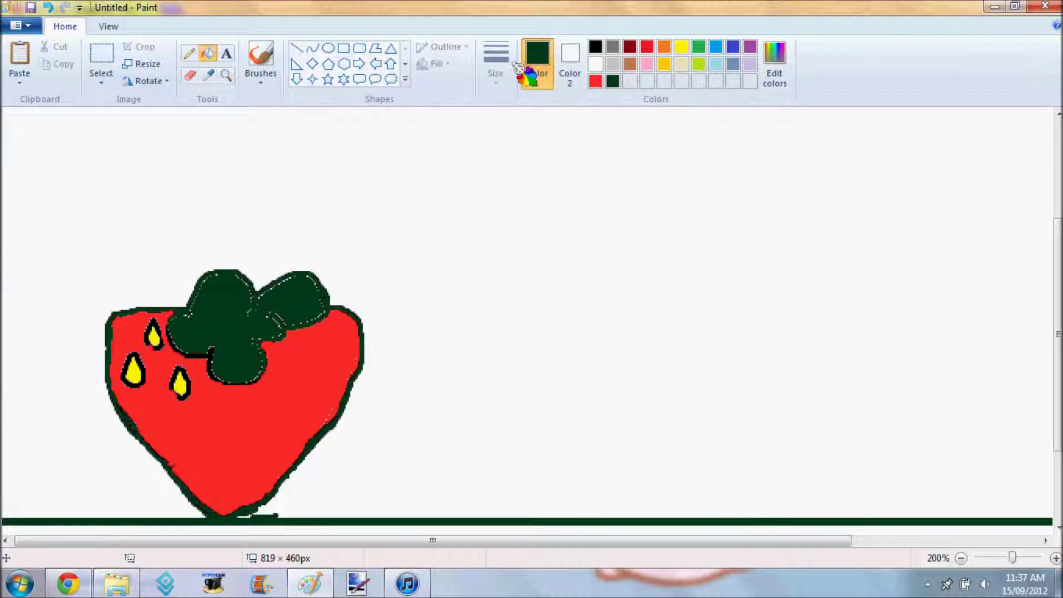
{"action": "left_click", "coordinate": [569, 60]}
{"action": "left_click", "coordinate": [595, 46]}
{"action": "left_click", "coordinate": [48, 7]}
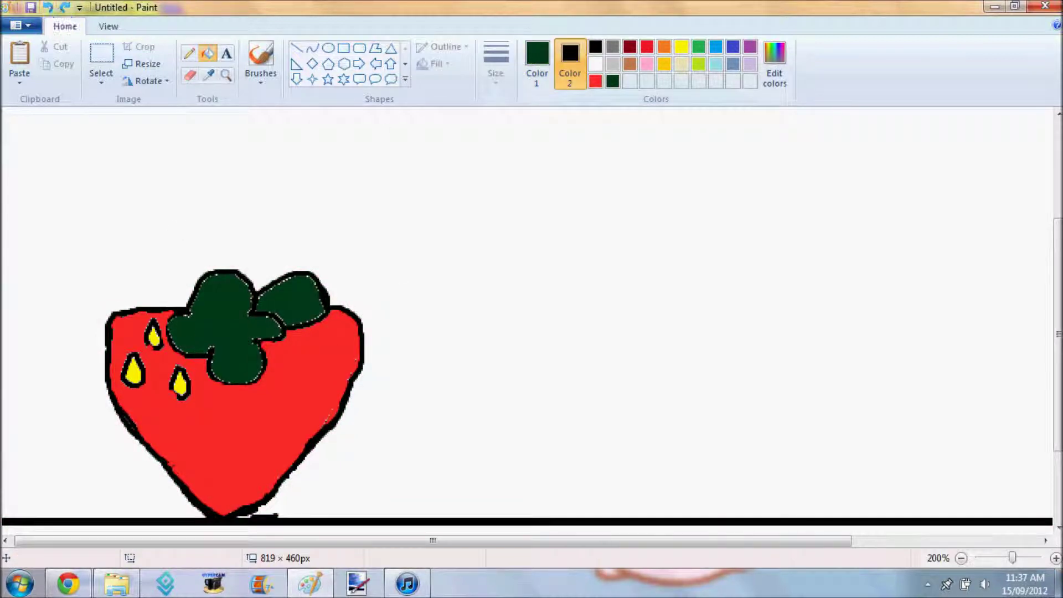
Step: Mix a dark green for Color 2 and brush dark green over the white gaps inside the leaves
{"action": "left_click", "coordinate": [260, 58]}
{"action": "left_click", "coordinate": [769, 69]}
{"action": "left_click", "coordinate": [444, 395]}
{"action": "left_click", "coordinate": [698, 47]}
{"action": "left_click", "coordinate": [774, 64]}
{"action": "left_click_drag", "start_coordinate": [698, 268], "coordinate": [699, 305]}
{"action": "left_click", "coordinate": [387, 395]}
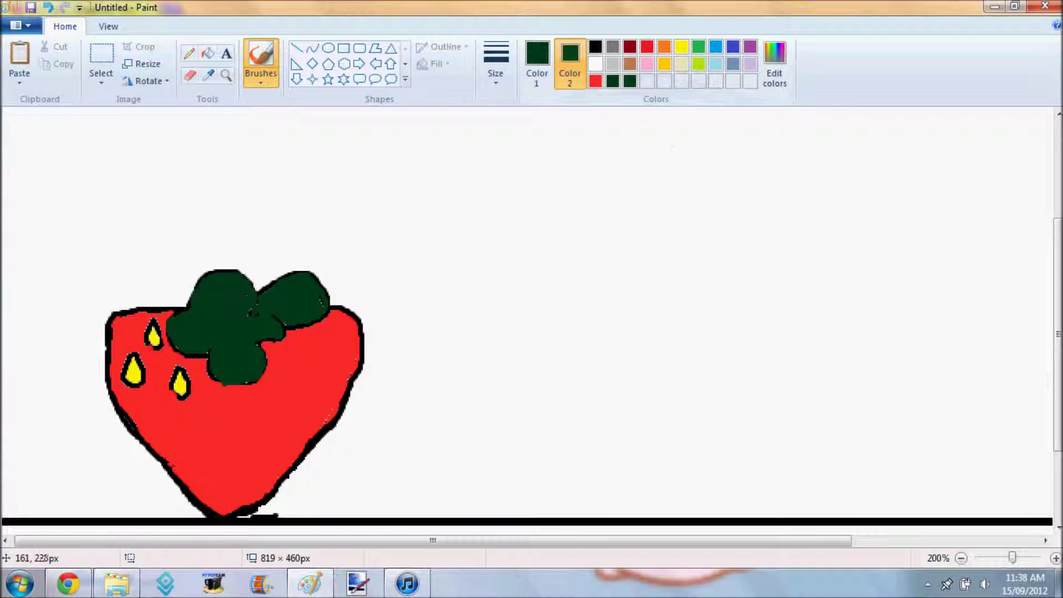
Step: Set Color 2 to black and retrace the leaf outlines in black, touching up the leaves in dark green
{"action": "left_click", "coordinate": [595, 47]}
{"action": "left_click", "coordinate": [536, 64]}
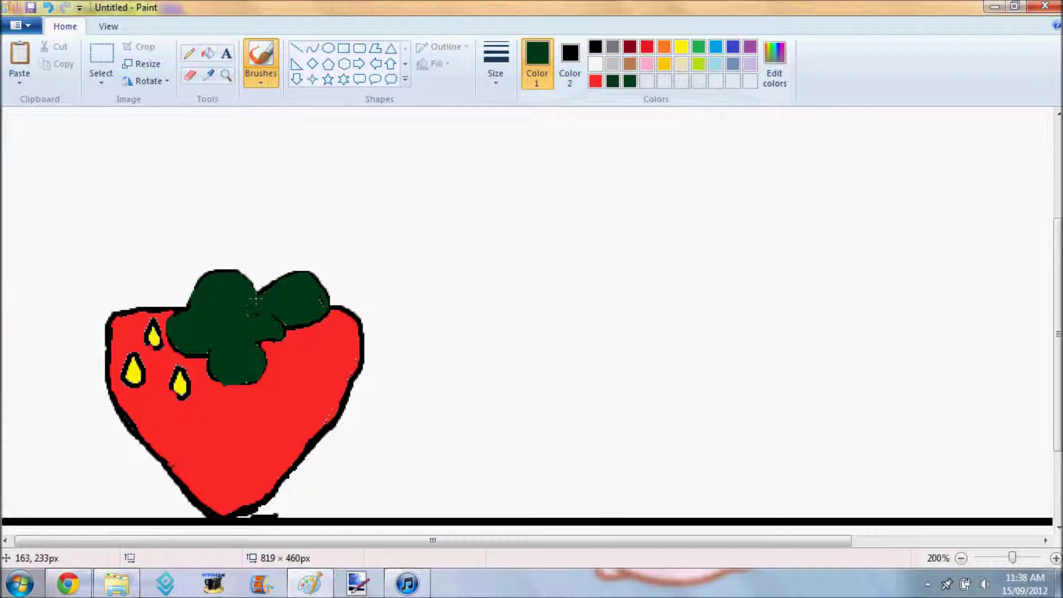
{"action": "left_click", "coordinate": [48, 7]}
{"action": "left_click", "coordinate": [594, 47]}
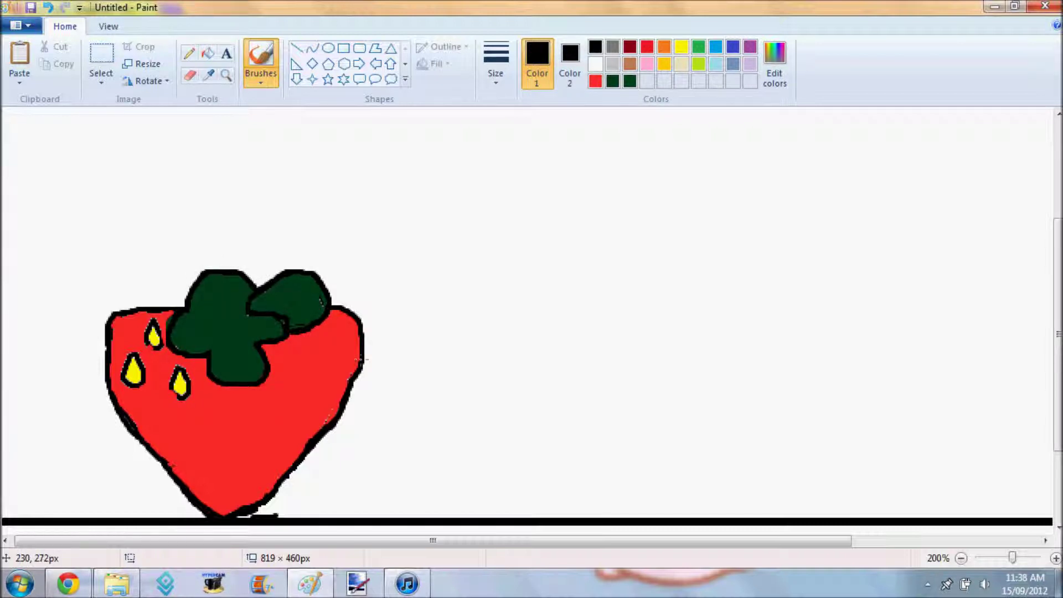
{"action": "left_click", "coordinate": [629, 80]}
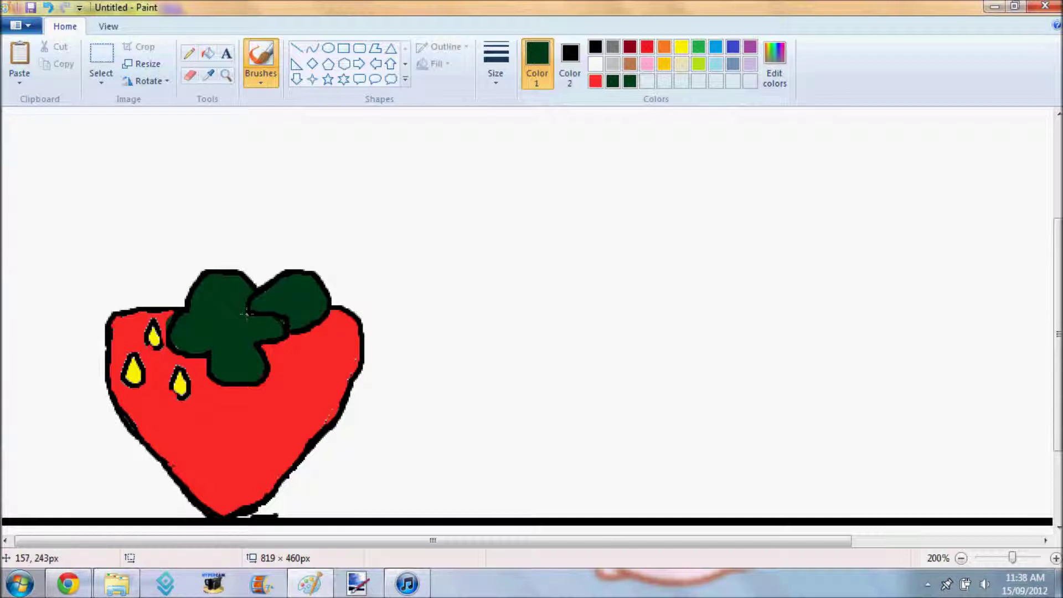
Step: Draw two small oval eyes on the strawberry, fill them with black and brush a white highlight on each
{"action": "left_click", "coordinate": [595, 46]}
{"action": "left_click", "coordinate": [328, 48]}
{"action": "left_click_drag", "start_coordinate": [152, 399], "coordinate": [190, 435]}
{"action": "left_click_drag", "start_coordinate": [275, 400], "coordinate": [316, 437]}
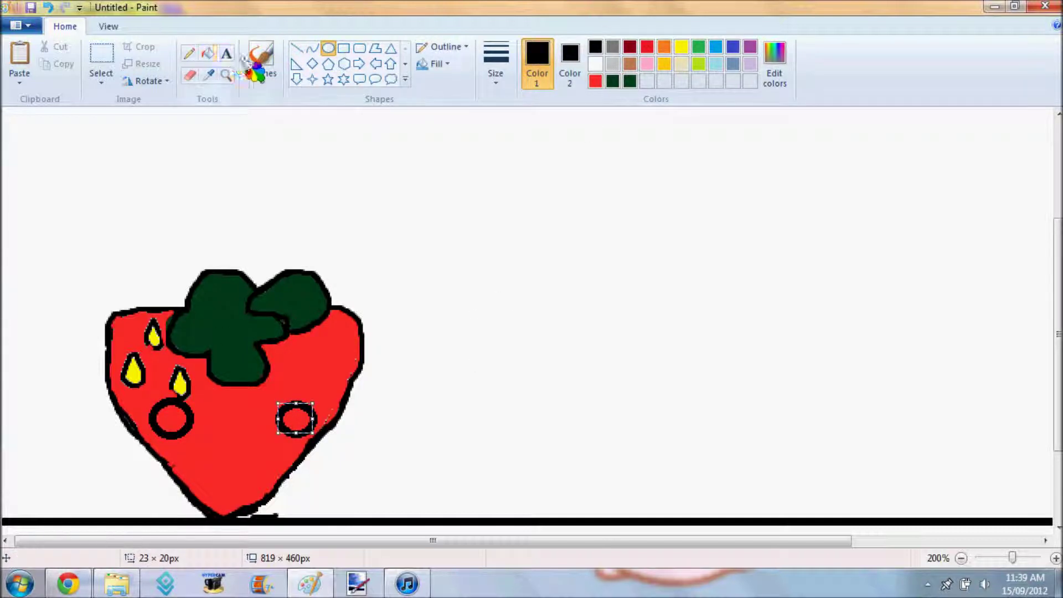
{"action": "left_click", "coordinate": [207, 53]}
{"action": "left_click", "coordinate": [171, 419]}
{"action": "left_click", "coordinate": [296, 418]}
{"action": "left_click", "coordinate": [595, 64]}
{"action": "left_click", "coordinate": [260, 58]}
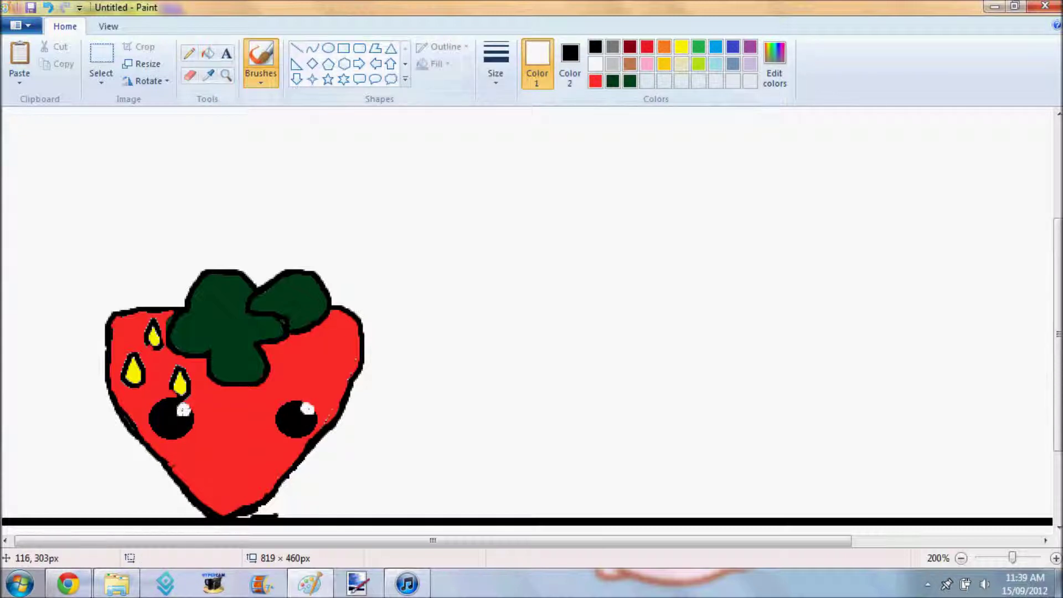
Step: Brush a small open mouth in black between the eyes and pink blush marks on both cheeks
{"action": "left_click", "coordinate": [630, 81]}
{"action": "left_click", "coordinate": [595, 47]}
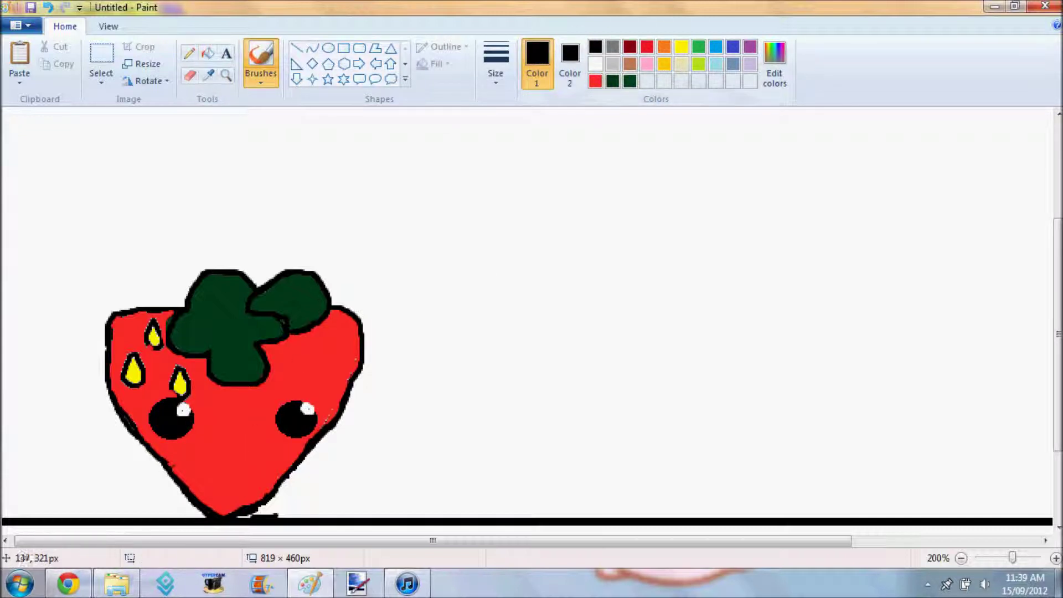
{"action": "left_click", "coordinate": [646, 64]}
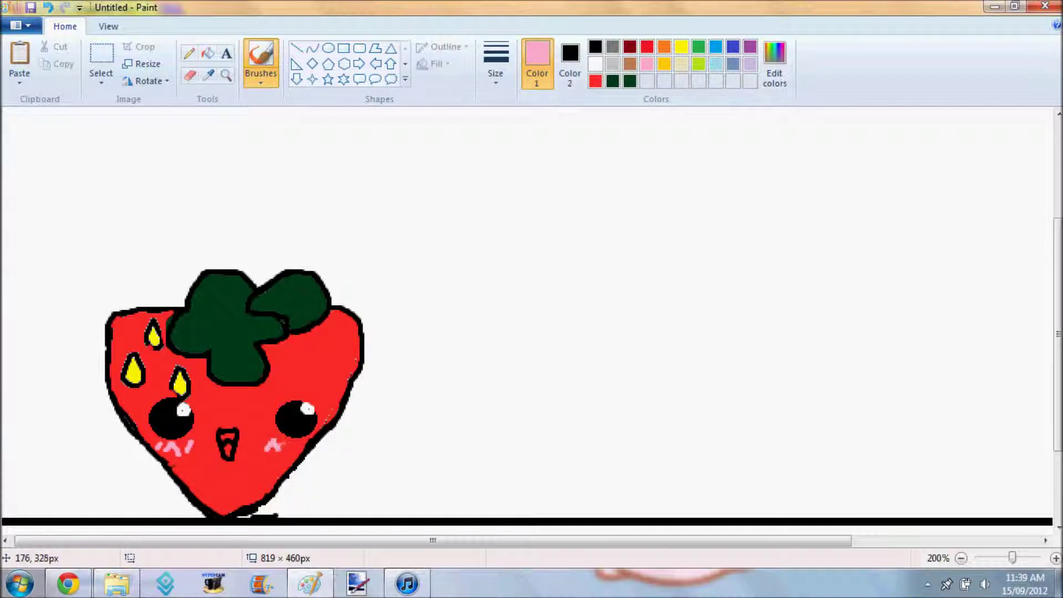
Step: Draw a tall brown rectangle outline about 146 × 201 px, standing on the ground line beside the strawberry
{"action": "left_click_drag", "start_coordinate": [368, 541], "coordinate": [555, 540]}
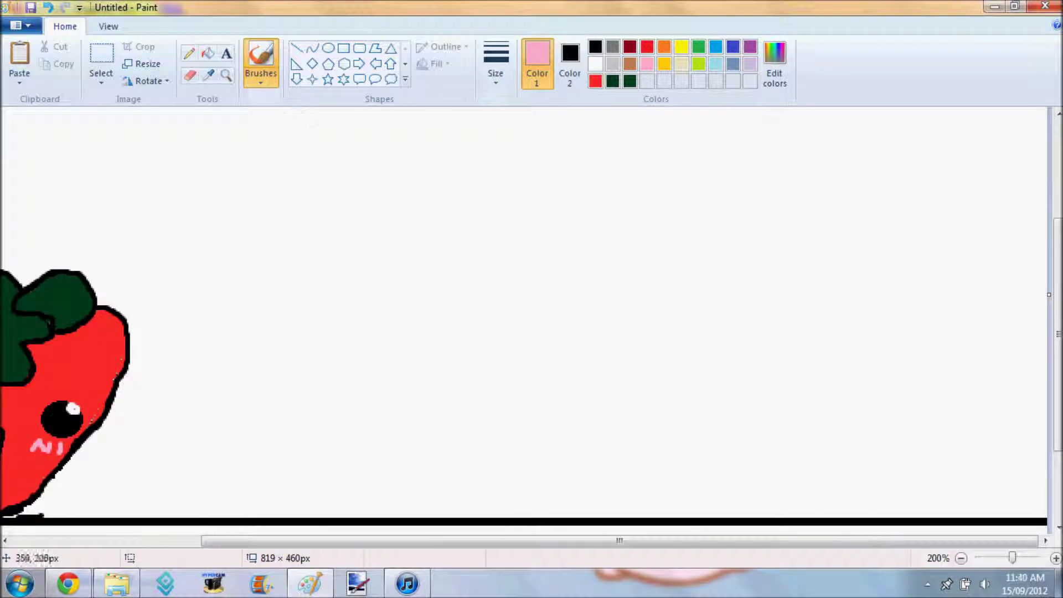
{"action": "left_click", "coordinate": [630, 46]}
{"action": "left_click", "coordinate": [629, 63]}
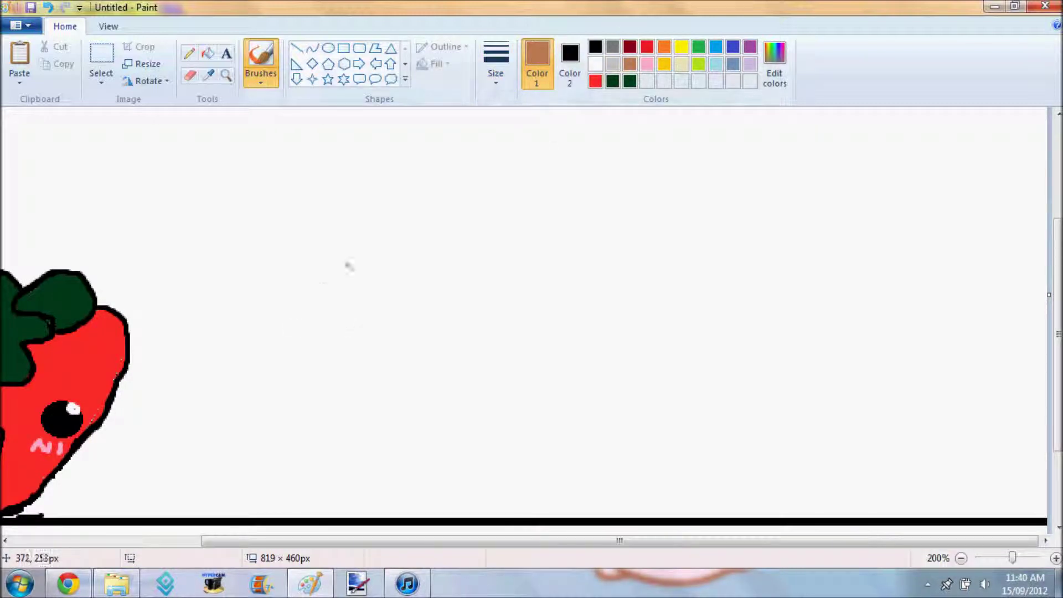
{"action": "left_click_drag", "start_coordinate": [351, 156], "coordinate": [403, 261]}
{"action": "left_click", "coordinate": [48, 7]}
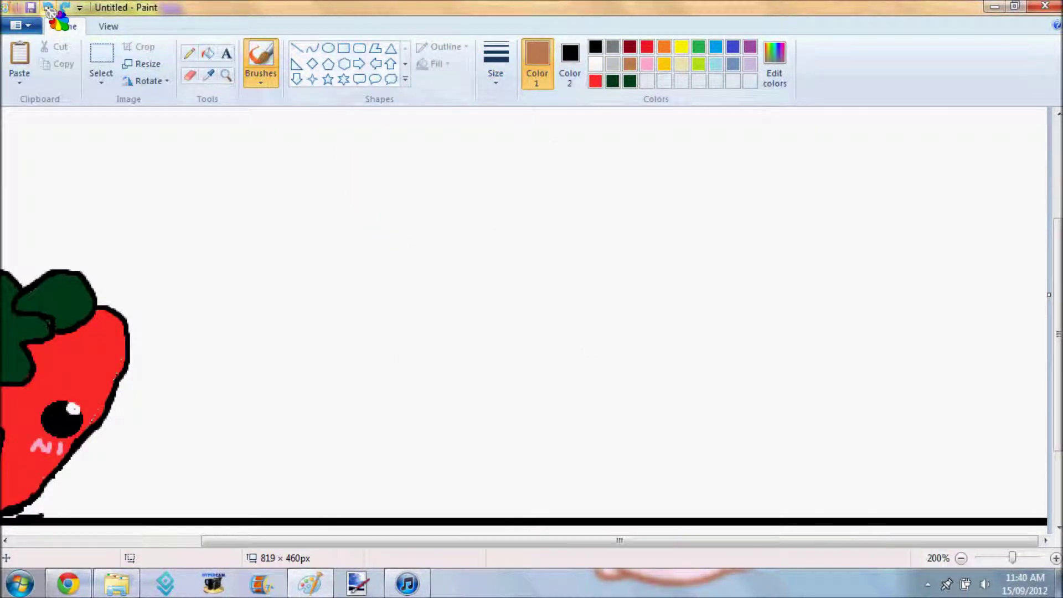
{"action": "left_click", "coordinate": [343, 48]}
{"action": "mouse_move", "coordinate": [303, 200]}
{"action": "left_mouse_down"}
{"action": "mouse_move", "coordinate": [512, 498]}
{"action": "mouse_move", "coordinate": [537, 515]}
{"action": "mouse_move", "coordinate": [388, 540]}
{"action": "mouse_move", "coordinate": [379, 204]}
{"action": "mouse_move", "coordinate": [252, 202]}
{"action": "left_mouse_up"}
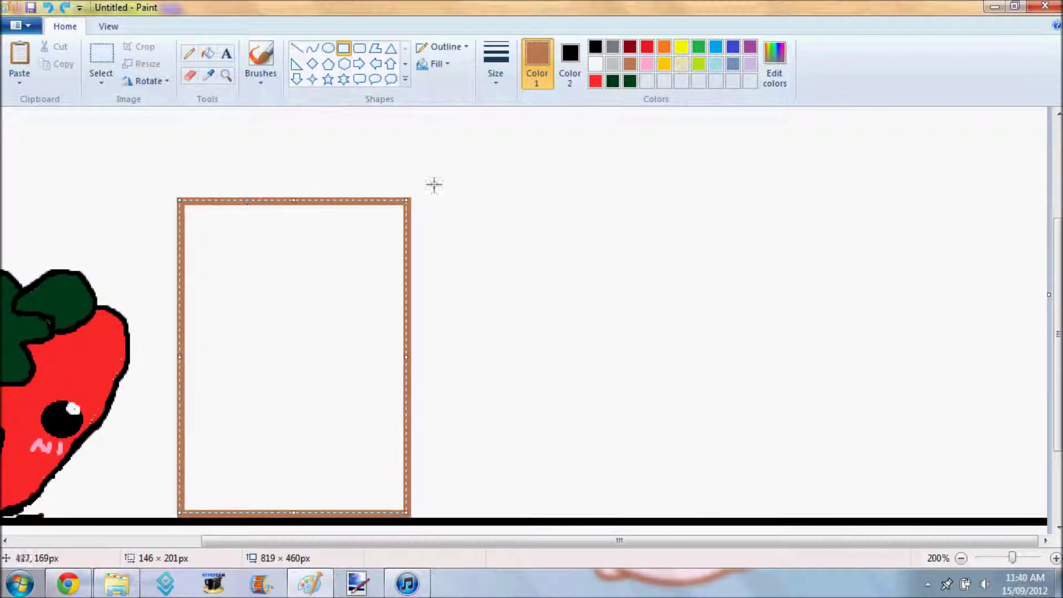
Step: Try to fill the rectangle with brown and recolour its outline black
{"action": "left_click", "coordinate": [208, 54]}
{"action": "left_click", "coordinate": [294, 281]}
{"action": "left_click", "coordinate": [594, 46]}
{"action": "left_click", "coordinate": [229, 202]}
{"action": "left_click", "coordinate": [629, 64]}
{"action": "left_click", "coordinate": [48, 8]}
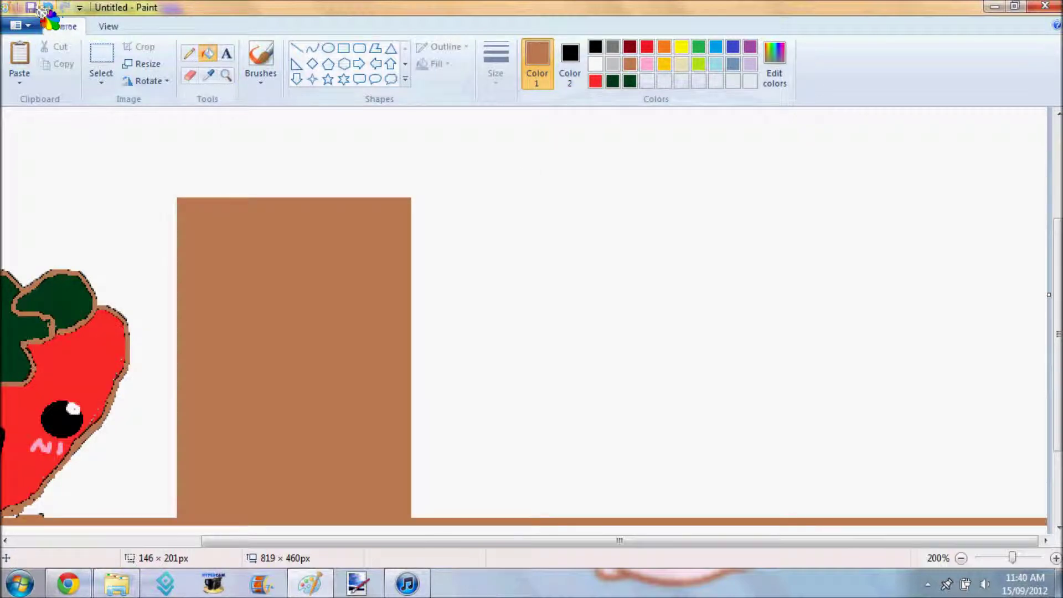
{"action": "left_click", "coordinate": [48, 7]}
Step: Recolour the rectangle's outline black and fill its inside with brown
{"action": "left_click", "coordinate": [595, 46]}
{"action": "left_click", "coordinate": [406, 200]}
{"action": "left_click", "coordinate": [629, 64]}
{"action": "left_click", "coordinate": [379, 275]}
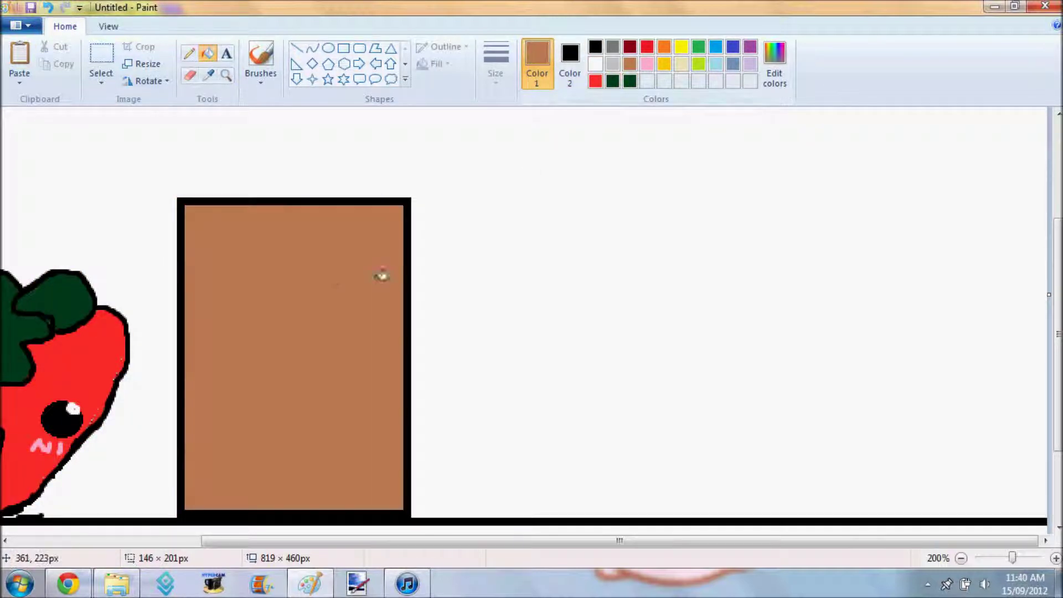
Step: Brush two angled eyes and a small w-shaped mouth in black on the brown rectangle, with a pink blush mark under each eye
{"action": "left_click", "coordinate": [296, 48]}
{"action": "left_click", "coordinate": [595, 46]}
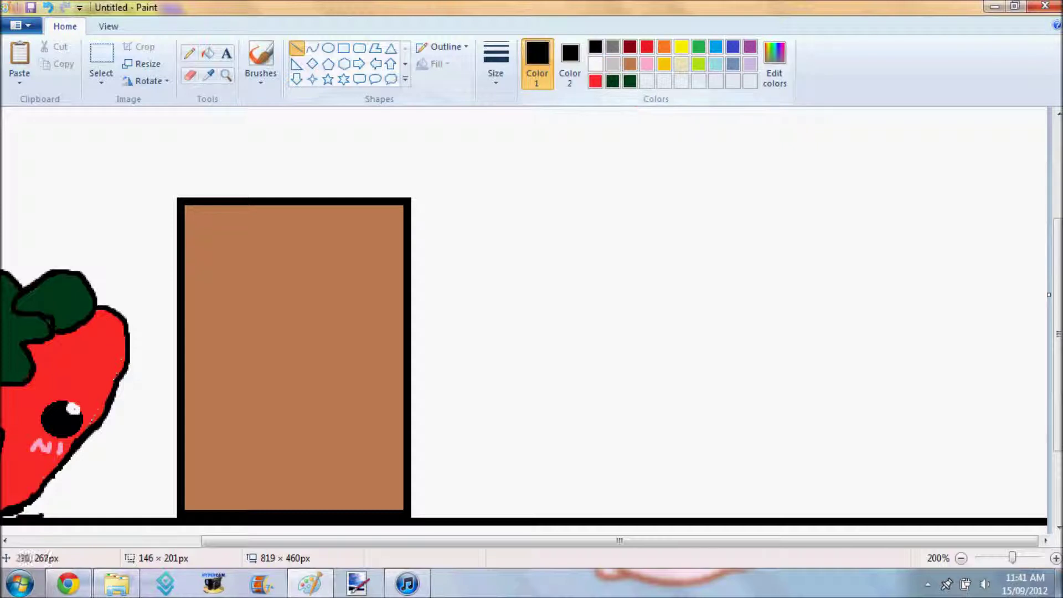
{"action": "left_click", "coordinate": [260, 61]}
{"action": "left_click_drag", "start_coordinate": [195, 316], "coordinate": [215, 341]}
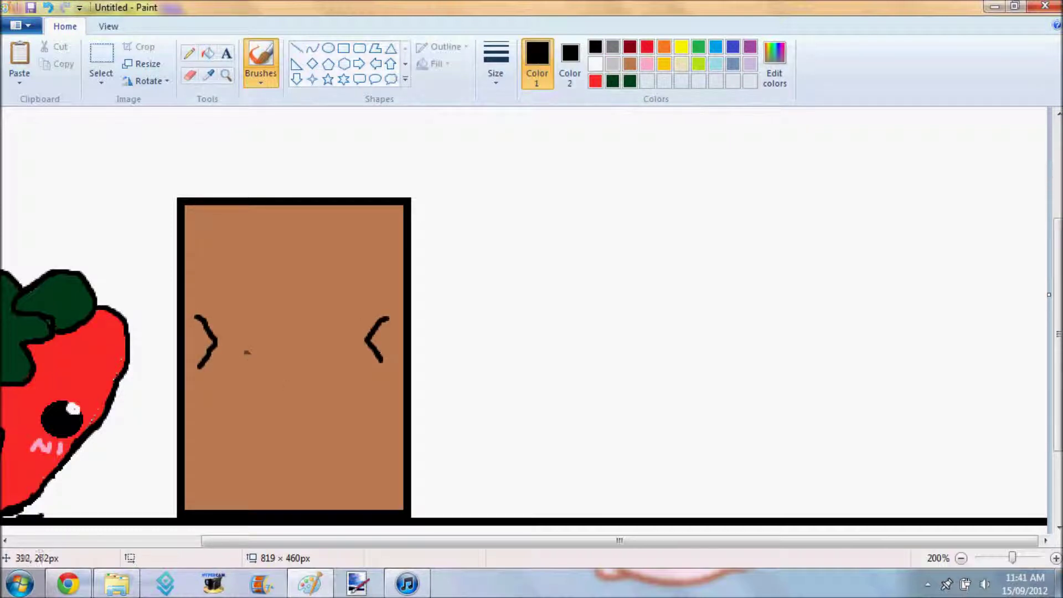
{"action": "left_click", "coordinate": [647, 64]}
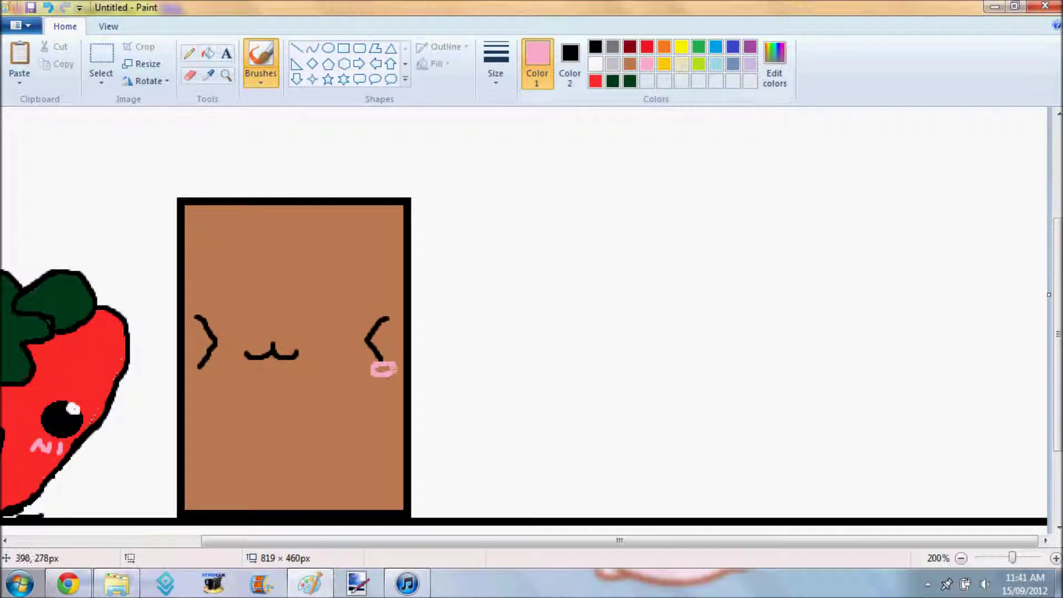
Step: Draw three vertical black lines down the full height of the brown rectangle to divide it into columns
{"action": "left_click", "coordinate": [296, 48]}
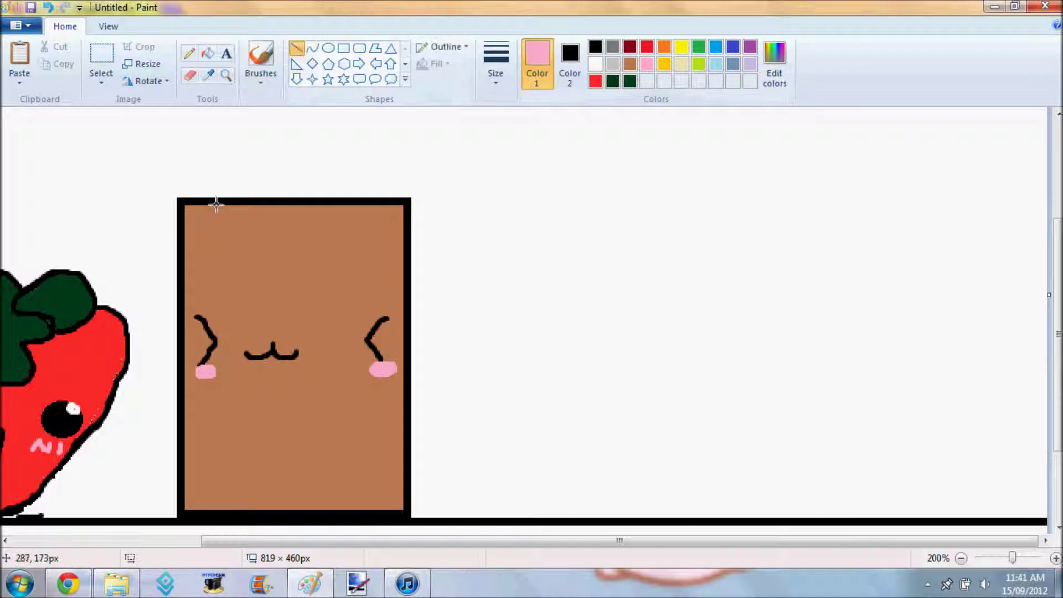
{"action": "left_click", "coordinate": [595, 46]}
{"action": "left_click_drag", "start_coordinate": [234, 206], "coordinate": [233, 510]}
{"action": "left_click_drag", "start_coordinate": [302, 206], "coordinate": [303, 507]}
{"action": "left_click_drag", "start_coordinate": [361, 205], "coordinate": [361, 509]}
Step: Draw eight horizontal black lines across the brown rectangle to complete the chocolate bar's grid of squares
{"action": "left_click_drag", "start_coordinate": [184, 446], "coordinate": [396, 445]}
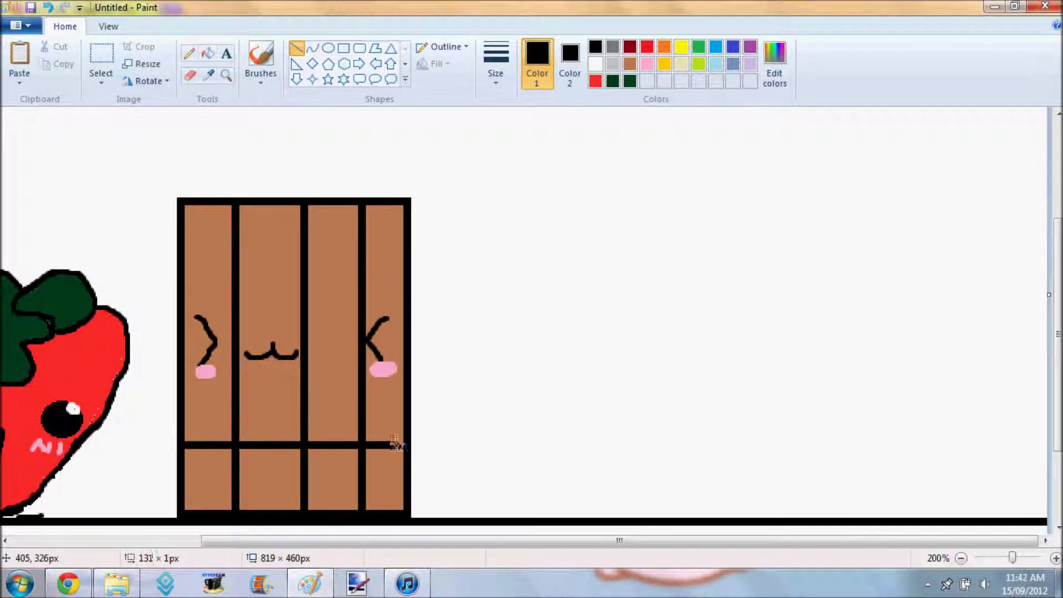
{"action": "left_click_drag", "start_coordinate": [190, 385], "coordinate": [407, 384]}
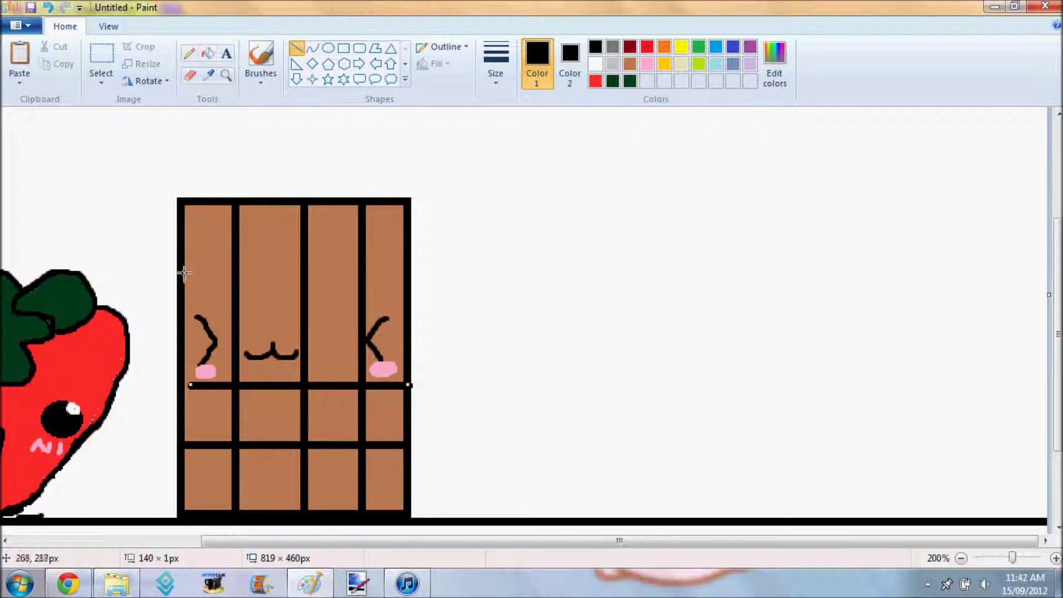
{"action": "left_click_drag", "start_coordinate": [182, 312], "coordinate": [412, 312]}
{"action": "left_click_drag", "start_coordinate": [181, 270], "coordinate": [408, 270]}
{"action": "left_click_drag", "start_coordinate": [177, 232], "coordinate": [407, 232]}
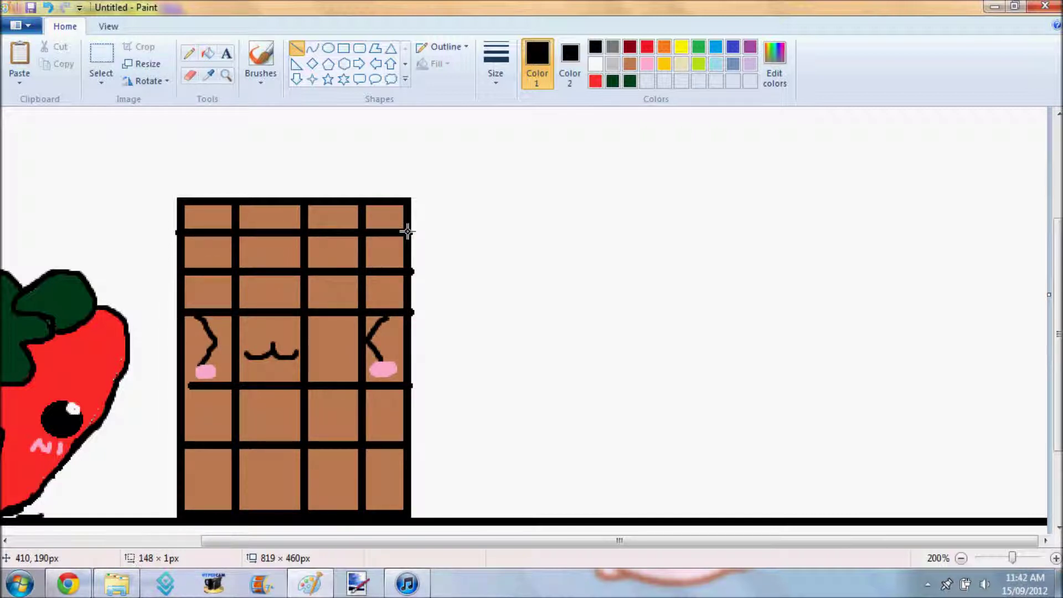
{"action": "left_click_drag", "start_coordinate": [183, 342], "coordinate": [431, 341]}
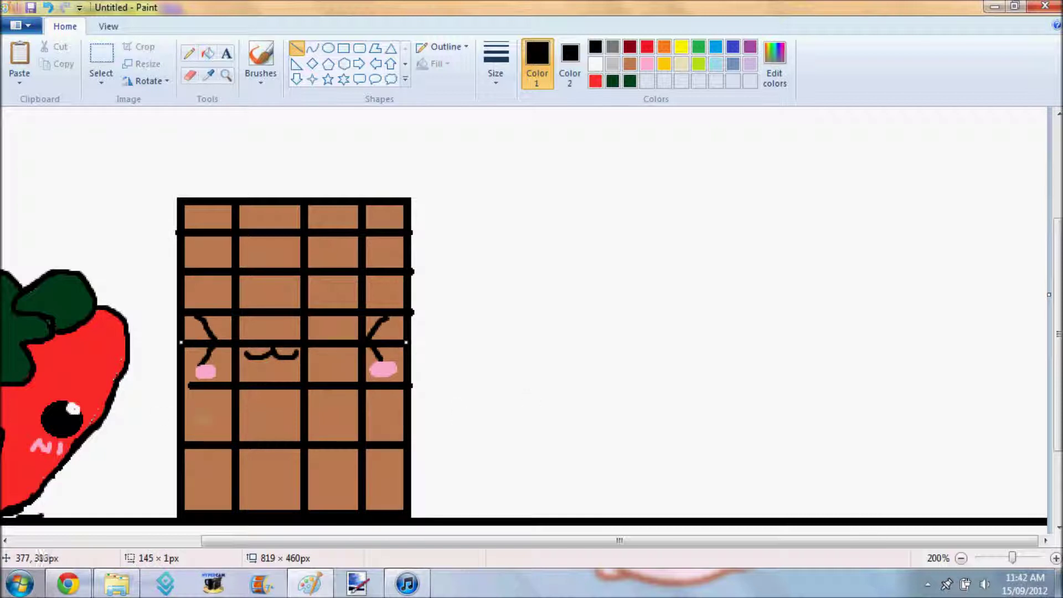
{"action": "left_click_drag", "start_coordinate": [181, 422], "coordinate": [407, 420]}
{"action": "left_click_drag", "start_coordinate": [181, 422], "coordinate": [183, 420]}
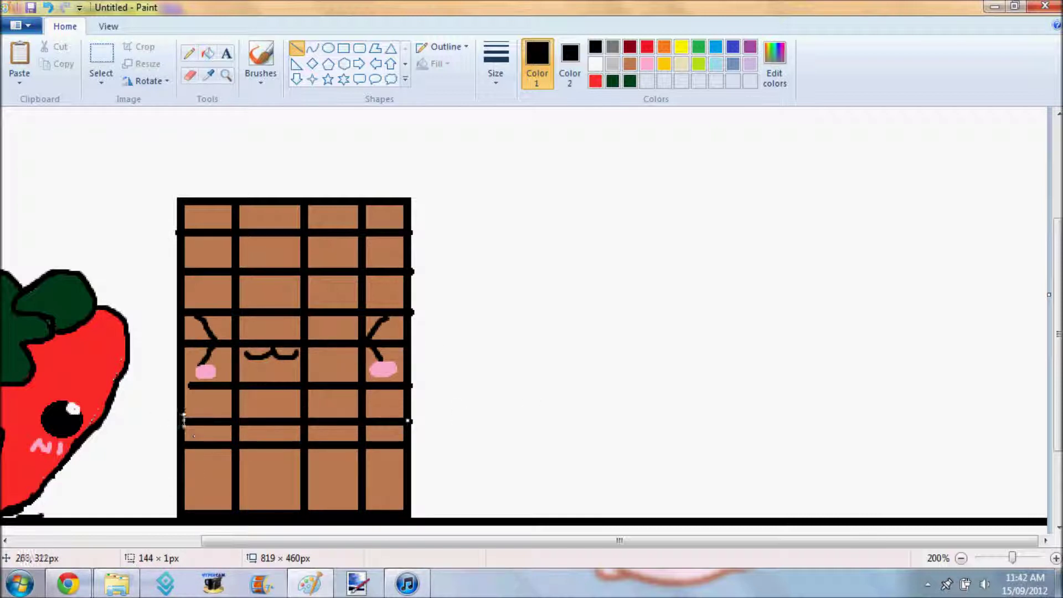
{"action": "left_click_drag", "start_coordinate": [182, 476], "coordinate": [402, 476]}
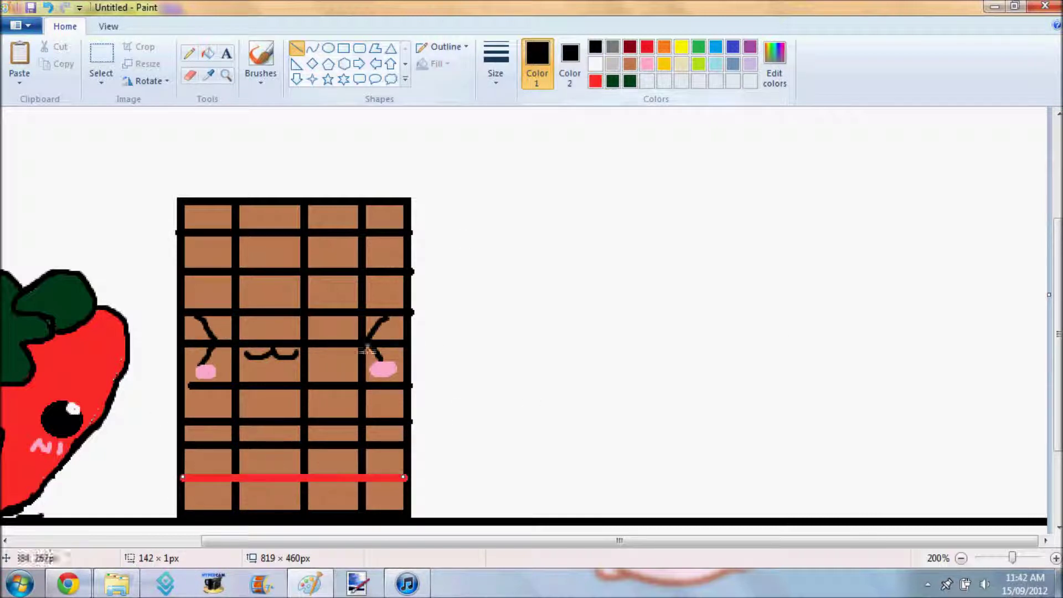
Step: Draw a box front about 147 px wide beside the chocolate bar with black lines, standing on the ground line
{"action": "left_click", "coordinate": [261, 56]}
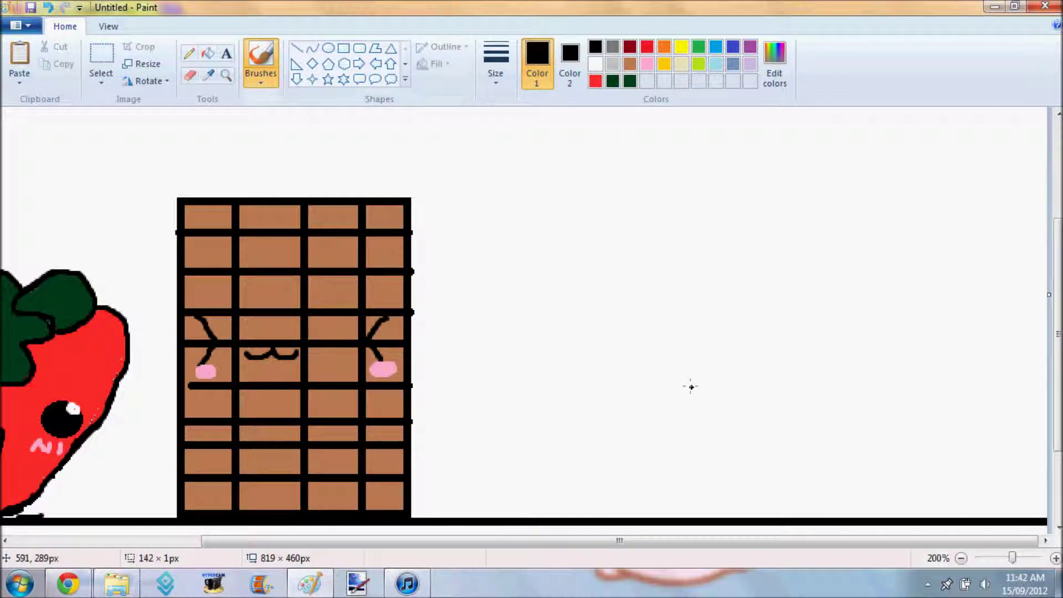
{"action": "left_click", "coordinate": [48, 7]}
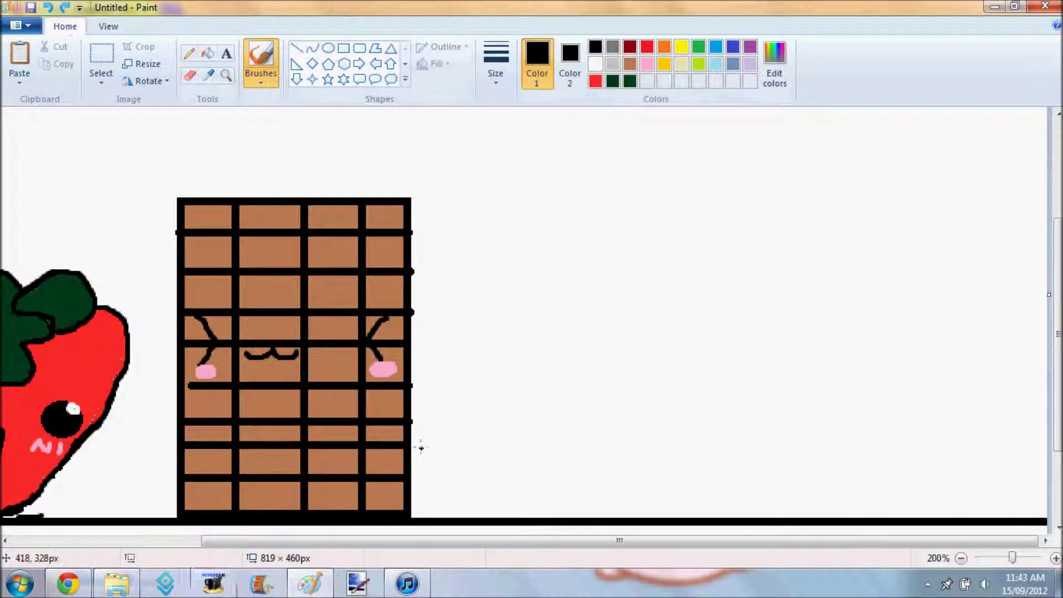
{"action": "left_click", "coordinate": [406, 64]}
{"action": "left_click_drag", "start_coordinate": [462, 299], "coordinate": [696, 299]}
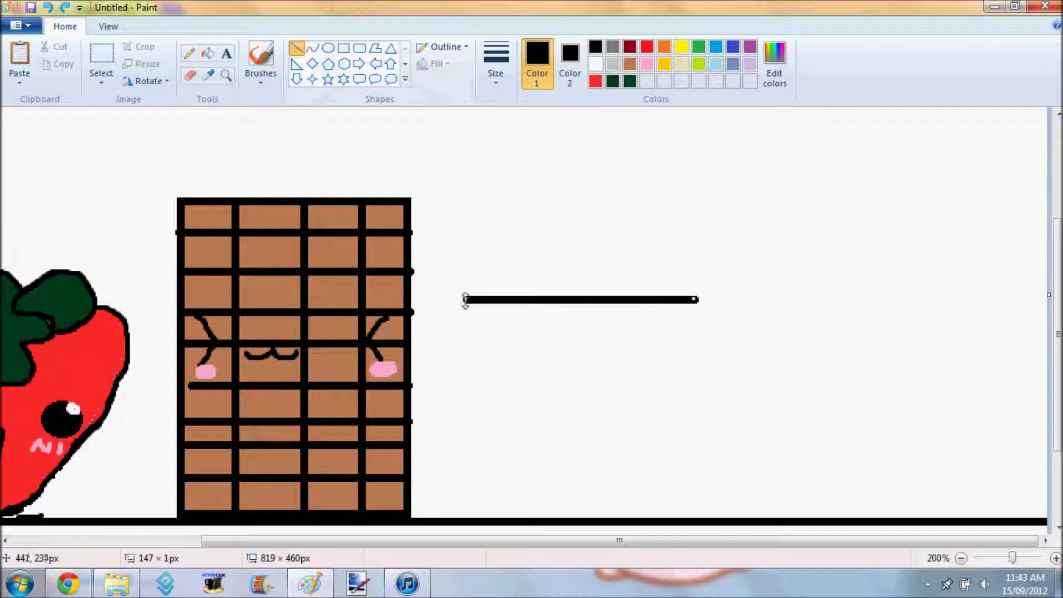
{"action": "left_click_drag", "start_coordinate": [698, 514], "coordinate": [700, 299]}
{"action": "left_click_drag", "start_coordinate": [454, 519], "coordinate": [454, 297]}
{"action": "left_click", "coordinate": [260, 55]}
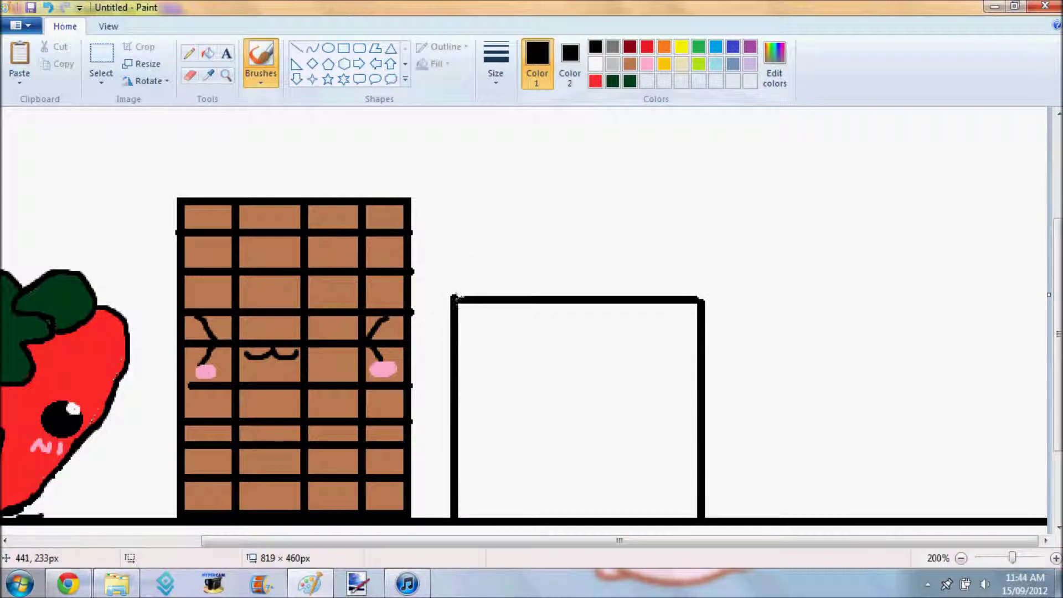
Step: Give the box depth with two slanted corner lines, a back top edge and a vertical outer side edge in black
{"action": "left_click", "coordinate": [296, 48]}
{"action": "left_click_drag", "start_coordinate": [508, 228], "coordinate": [455, 294]}
{"action": "key", "text": "ctrl+z"}
{"action": "left_click_drag", "start_coordinate": [718, 278], "coordinate": [701, 298]}
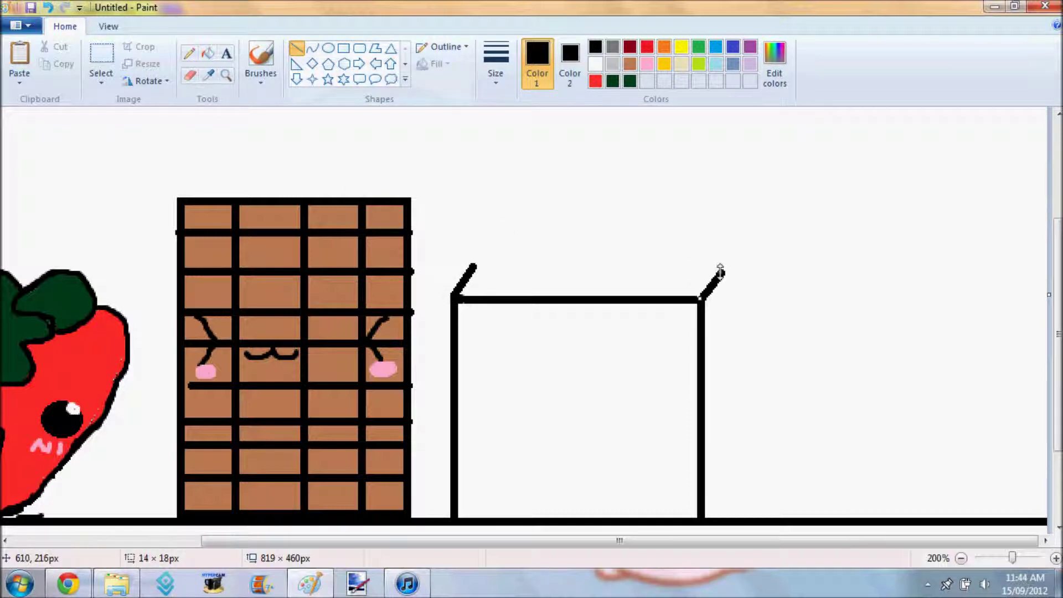
{"action": "left_click_drag", "start_coordinate": [472, 265], "coordinate": [725, 265]}
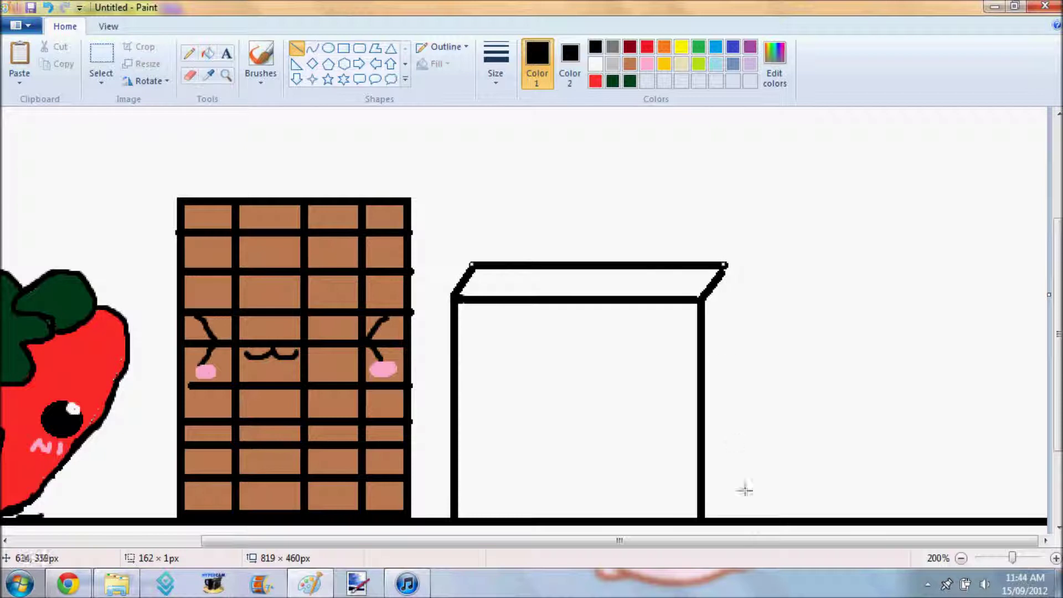
{"action": "left_click_drag", "start_coordinate": [738, 518], "coordinate": [736, 265]}
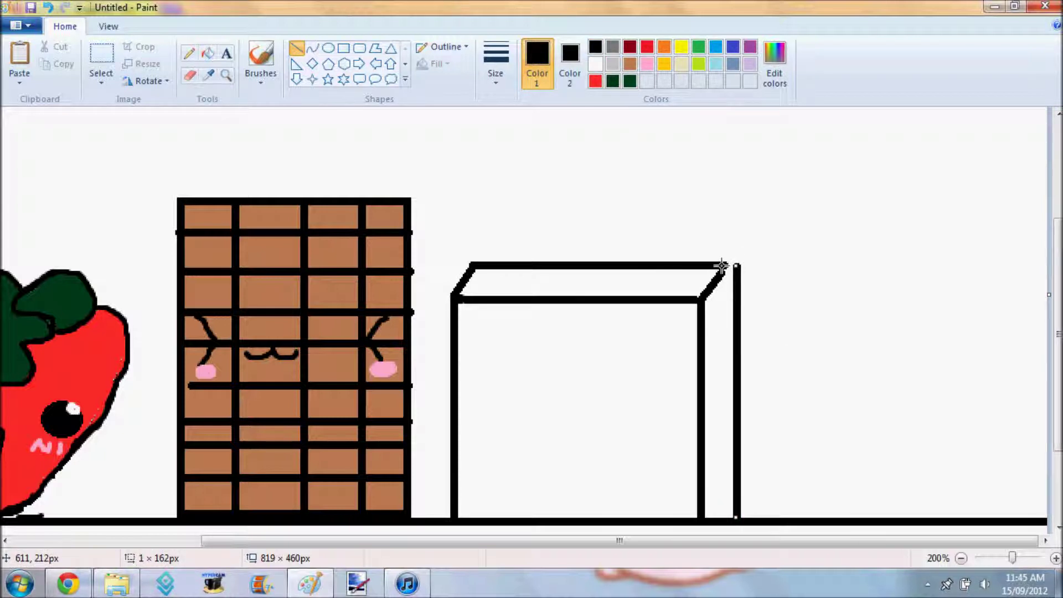
{"action": "key", "text": "Escape"}
Step: Brush two angled eyes, a small open mouth and a double-outlined curved band on the box's front, plus a small circle on its top
{"action": "left_click", "coordinate": [297, 48]}
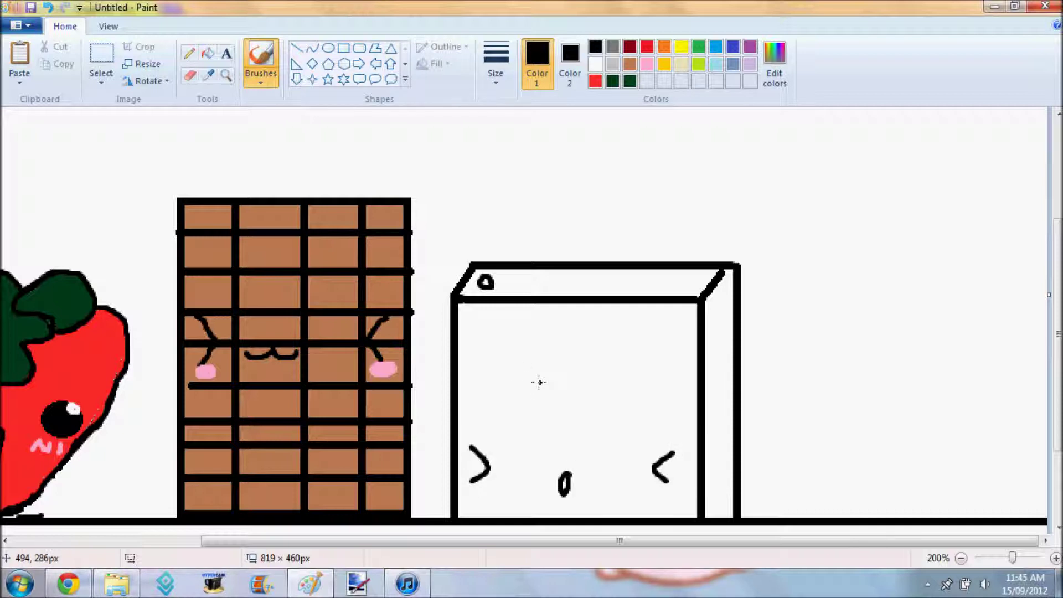
{"action": "mouse_move", "coordinate": [513, 388]}
{"action": "left_mouse_down"}
{"action": "mouse_move", "coordinate": [549, 332]}
{"action": "mouse_move", "coordinate": [660, 406]}
{"action": "mouse_move", "coordinate": [652, 417]}
{"action": "mouse_move", "coordinate": [538, 368]}
{"action": "mouse_move", "coordinate": [548, 394]}
{"action": "mouse_move", "coordinate": [534, 415]}
{"action": "mouse_move", "coordinate": [495, 391]}
{"action": "mouse_move", "coordinate": [546, 321]}
{"action": "mouse_move", "coordinate": [643, 357]}
{"action": "mouse_move", "coordinate": [679, 419]}
{"action": "mouse_move", "coordinate": [654, 440]}
{"action": "left_mouse_up"}
Step: Set Color 1 and Color 2 to the custom red and fill the inner part of the curved band on the box's front
{"action": "left_click", "coordinate": [570, 64]}
{"action": "left_click", "coordinate": [595, 81]}
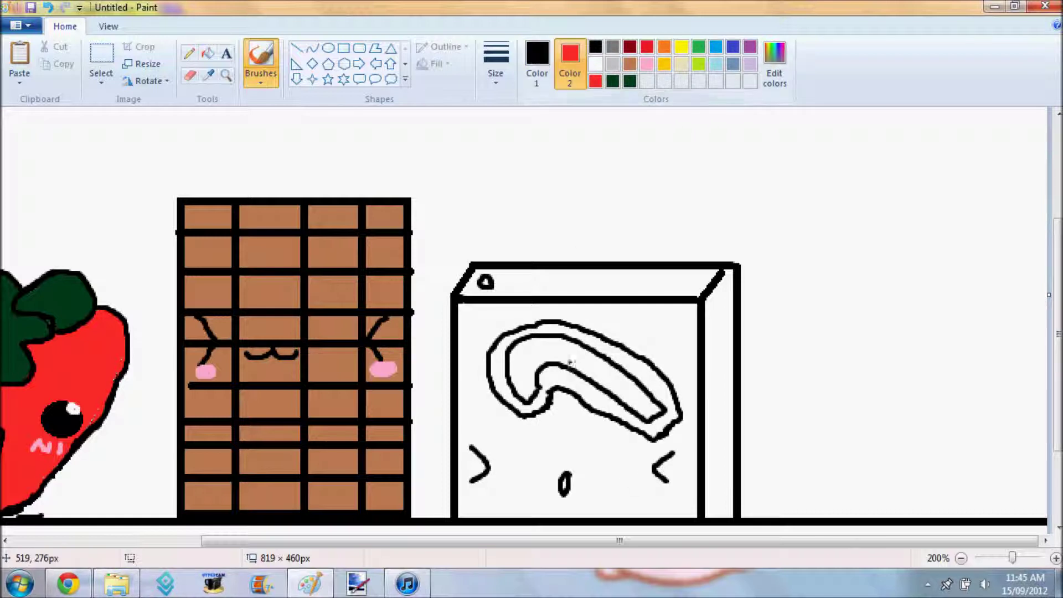
{"action": "left_click", "coordinate": [208, 53]}
{"action": "left_click", "coordinate": [585, 360]}
{"action": "left_click", "coordinate": [537, 61]}
{"action": "left_click", "coordinate": [595, 81]}
{"action": "left_click", "coordinate": [565, 350]}
{"action": "left_click", "coordinate": [48, 7]}
{"action": "left_click", "coordinate": [48, 7]}
{"action": "left_click", "coordinate": [573, 354]}
Step: Brush pink inside the box's mouth and fill the box's front, top and side faces with green
{"action": "left_click", "coordinate": [261, 58]}
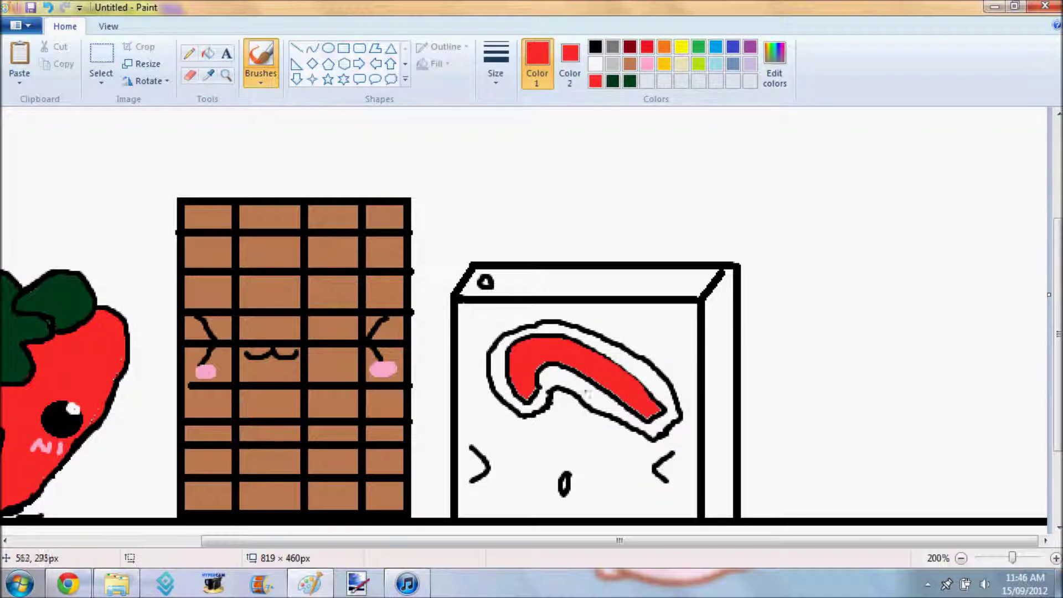
{"action": "left_click", "coordinate": [647, 64]}
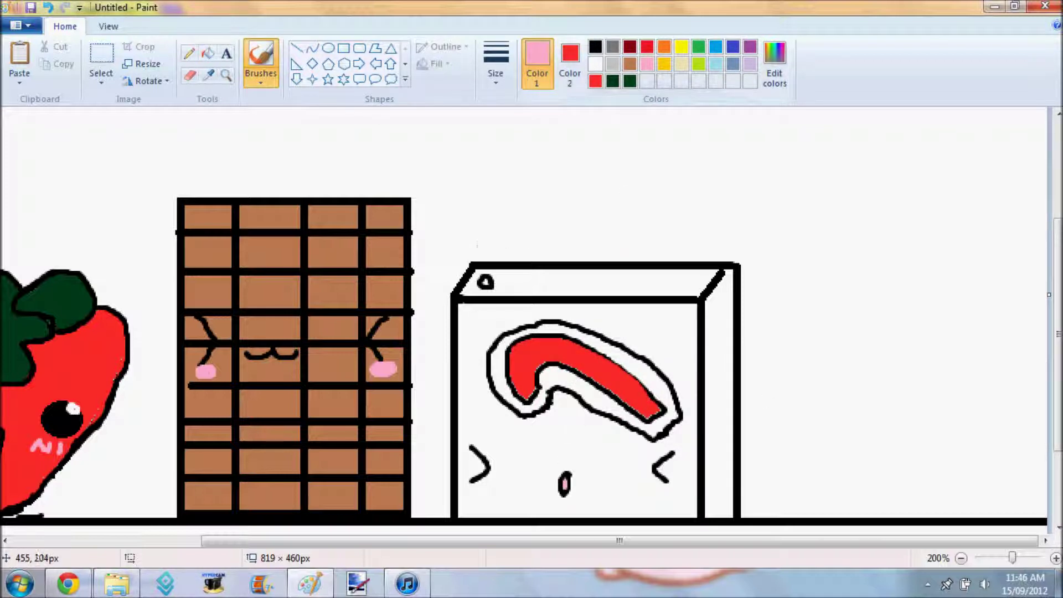
{"action": "left_click", "coordinate": [699, 47]}
{"action": "left_click", "coordinate": [208, 53]}
{"action": "left_click", "coordinate": [473, 313]}
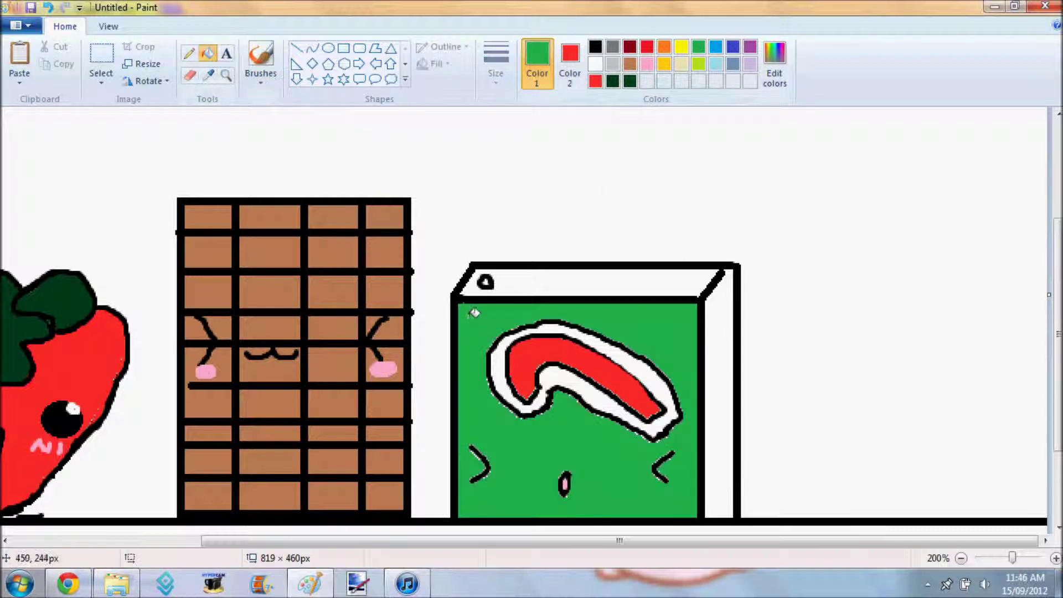
{"action": "left_click", "coordinate": [553, 282]}
{"action": "left_click", "coordinate": [719, 388]}
Step: Touch up the white gaps on the box in green and fill the small circle on its top with light grey
{"action": "left_click", "coordinate": [260, 58]}
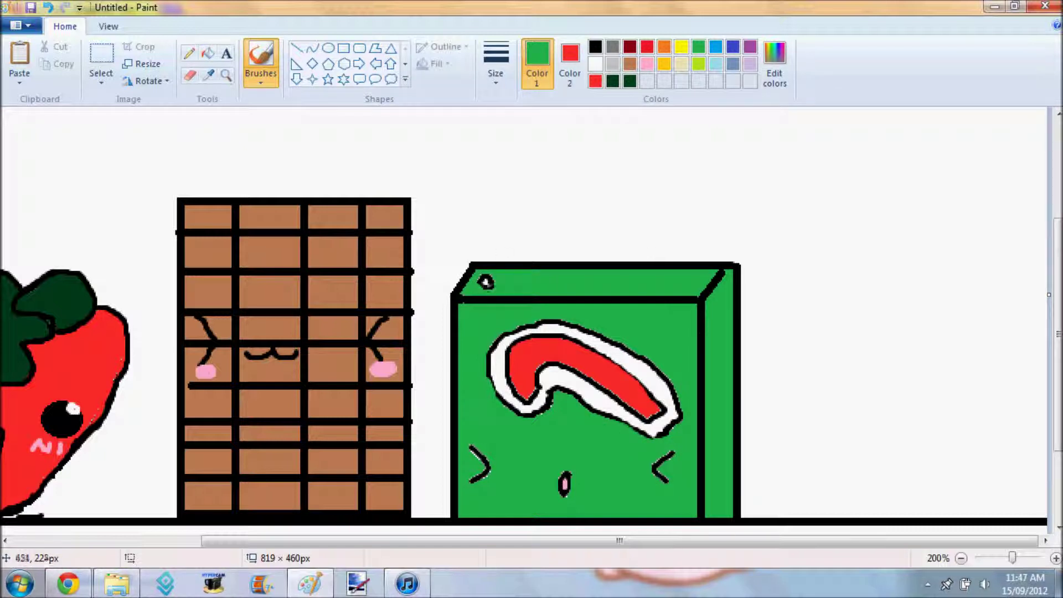
{"action": "left_click", "coordinate": [612, 64]}
{"action": "left_click", "coordinate": [208, 53]}
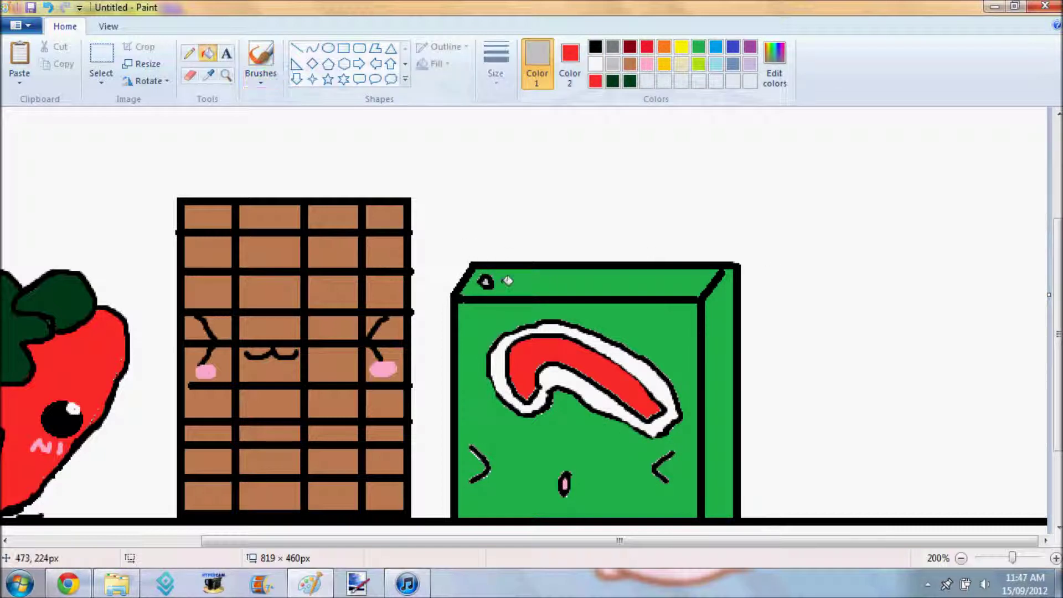
{"action": "left_click", "coordinate": [261, 58]}
Step: Draw a narrow upright rectangle with black lines on the box's side face and fill it with white
{"action": "left_click", "coordinate": [595, 47]}
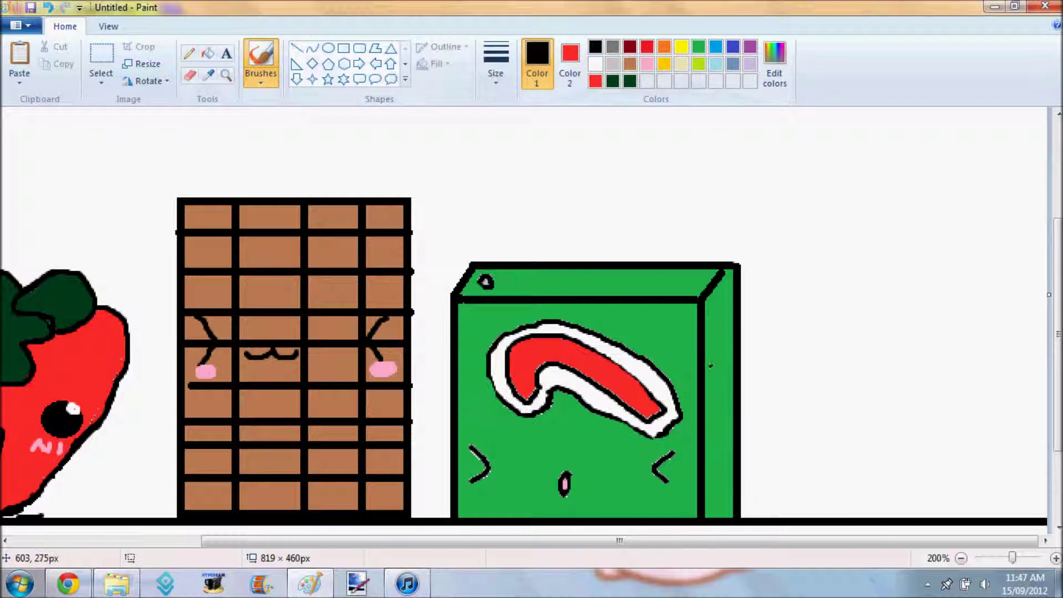
{"action": "left_click", "coordinate": [296, 48]}
{"action": "mouse_move", "coordinate": [711, 341]}
{"action": "left_mouse_down"}
{"action": "mouse_move", "coordinate": [711, 495]}
{"action": "mouse_move", "coordinate": [729, 390]}
{"action": "mouse_move", "coordinate": [732, 490]}
{"action": "left_mouse_up"}
{"action": "left_click_drag", "start_coordinate": [712, 338], "coordinate": [726, 339]}
{"action": "left_click_drag", "start_coordinate": [710, 498], "coordinate": [732, 497]}
{"action": "left_click", "coordinate": [595, 63]}
{"action": "left_click", "coordinate": [595, 46]}
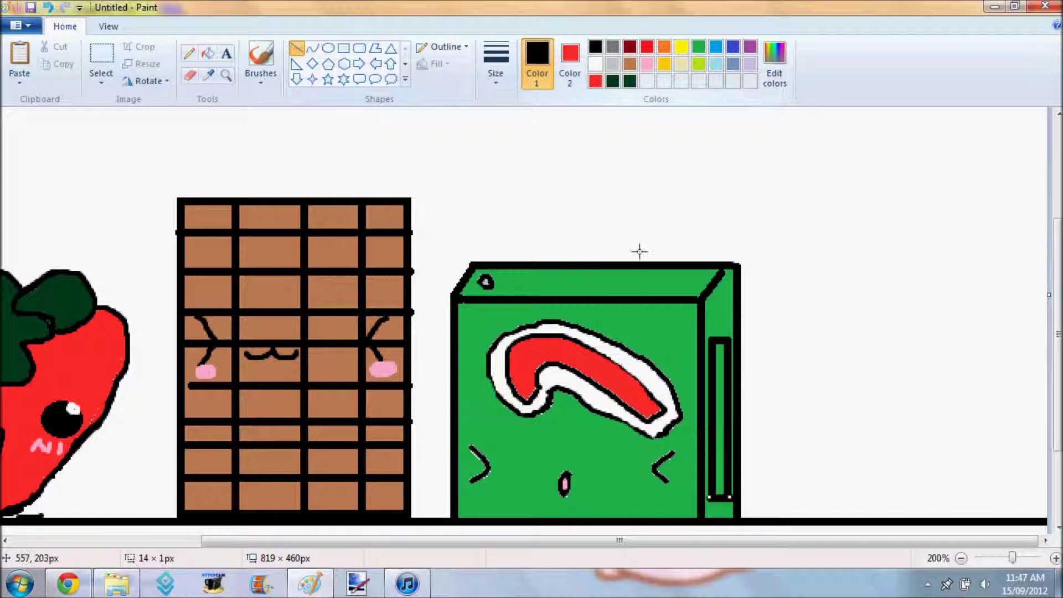
{"action": "left_click", "coordinate": [208, 53]}
{"action": "left_click", "coordinate": [595, 63]}
{"action": "left_click", "coordinate": [722, 382]}
Step: Brush black dividing marks down the white strip and write "Apple" in black on the box's top face
{"action": "left_click", "coordinate": [595, 46]}
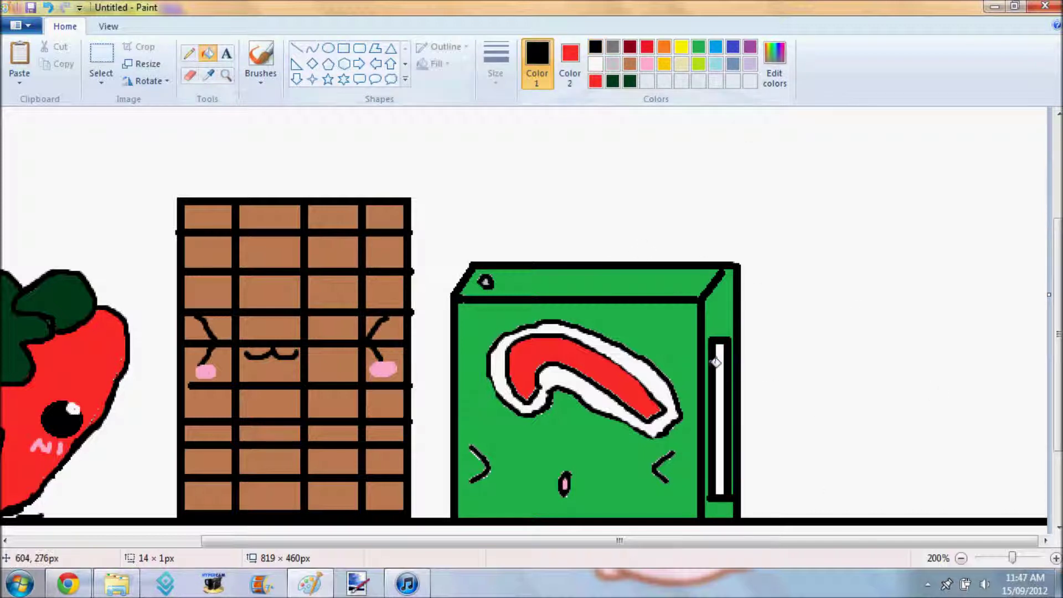
{"action": "left_click", "coordinate": [260, 61]}
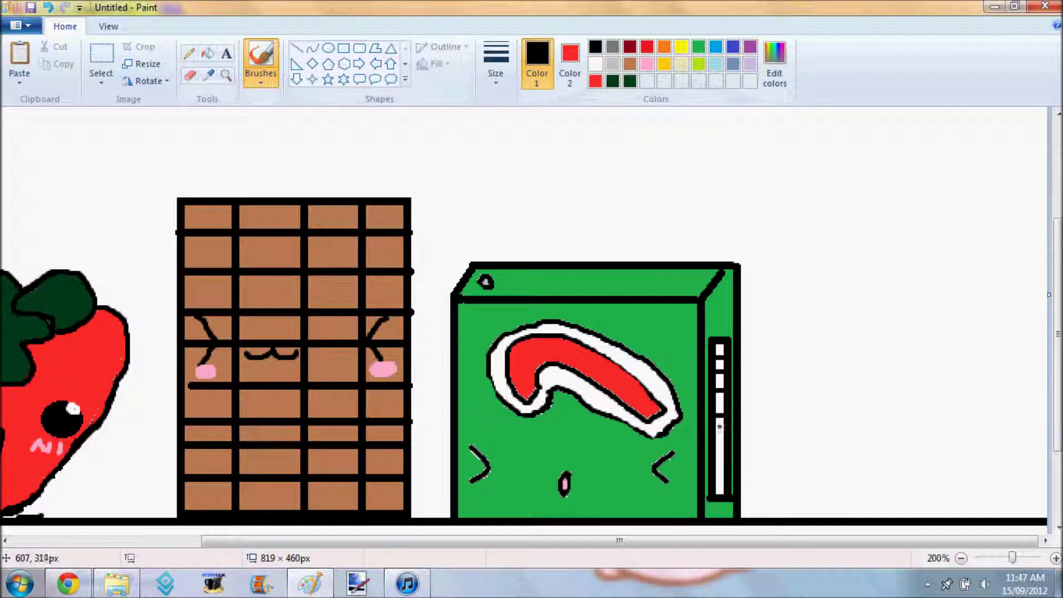
{"action": "left_click_drag", "start_coordinate": [717, 454], "coordinate": [724, 487]}
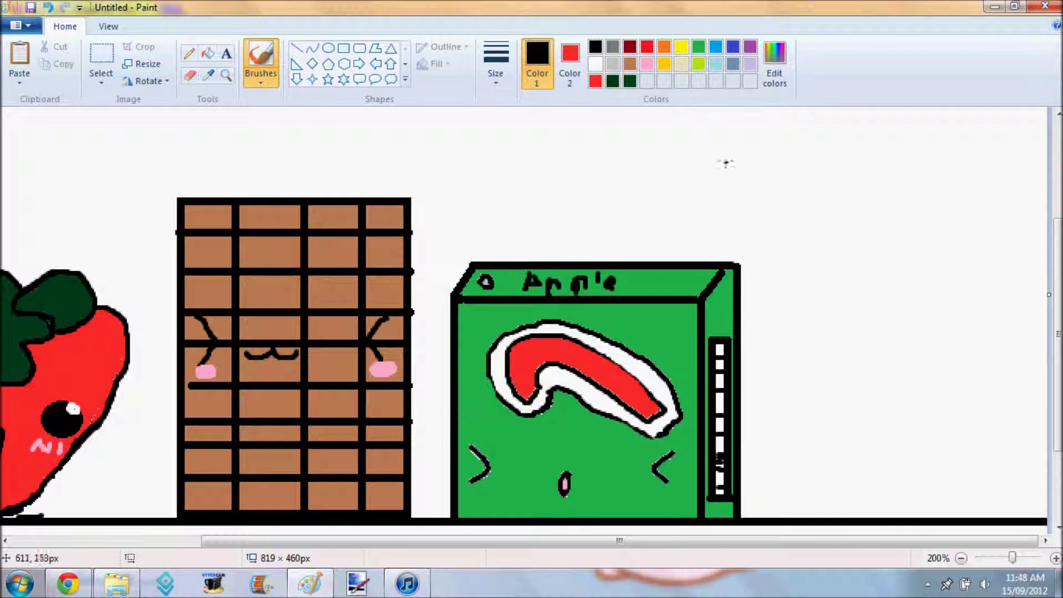
Step: Draw a small black oval about 14 × 12 px beside the "Apple" lettering and fill it with red
{"action": "left_click", "coordinate": [328, 48]}
{"action": "left_click_drag", "start_coordinate": [645, 275], "coordinate": [662, 289]}
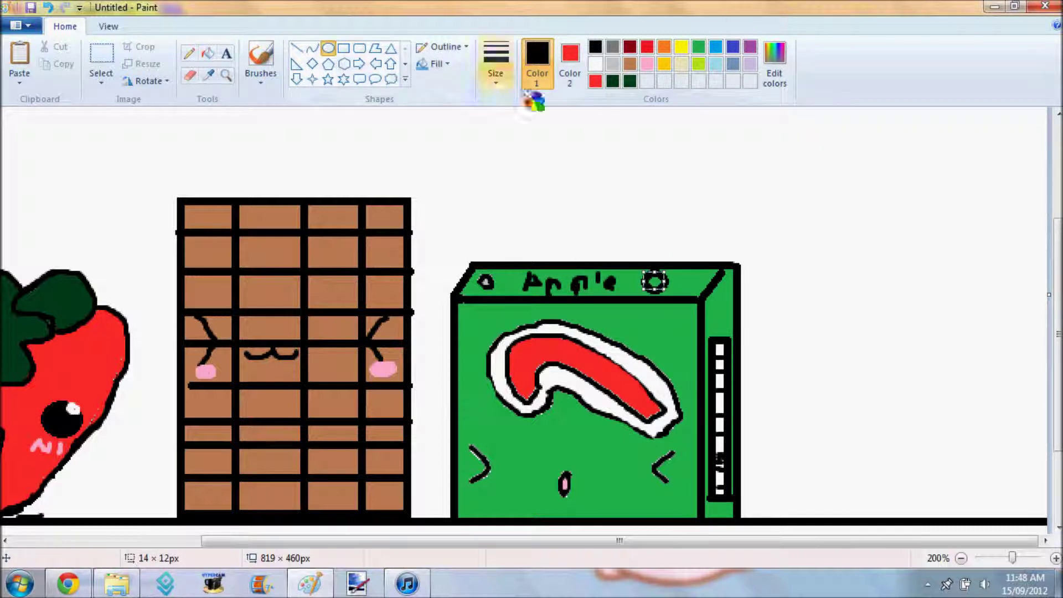
{"action": "left_click", "coordinate": [208, 53]}
{"action": "left_click", "coordinate": [645, 47]}
{"action": "left_click", "coordinate": [570, 63]}
{"action": "left_click", "coordinate": [655, 282]}
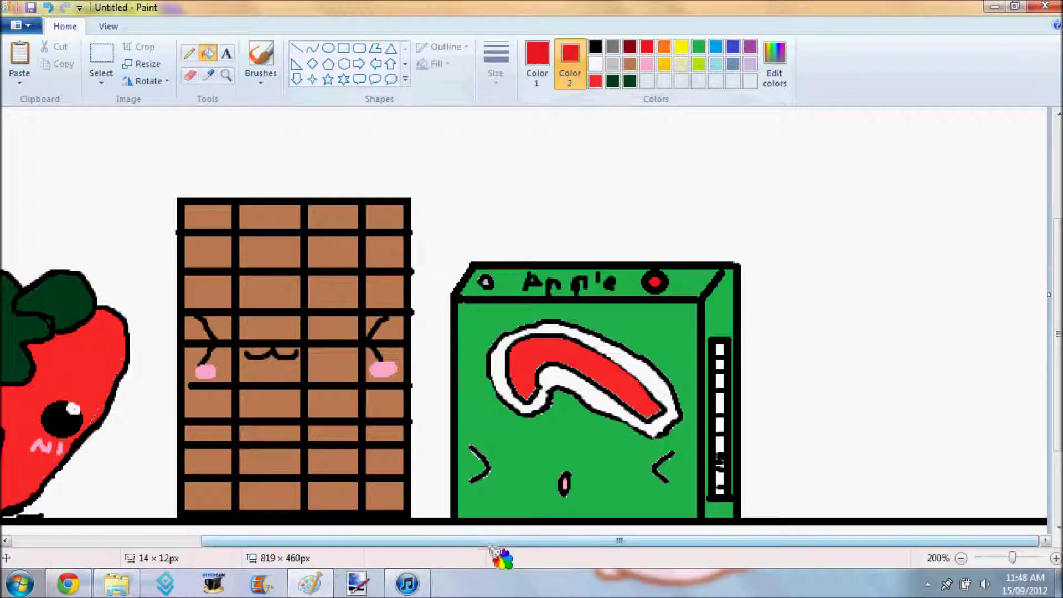